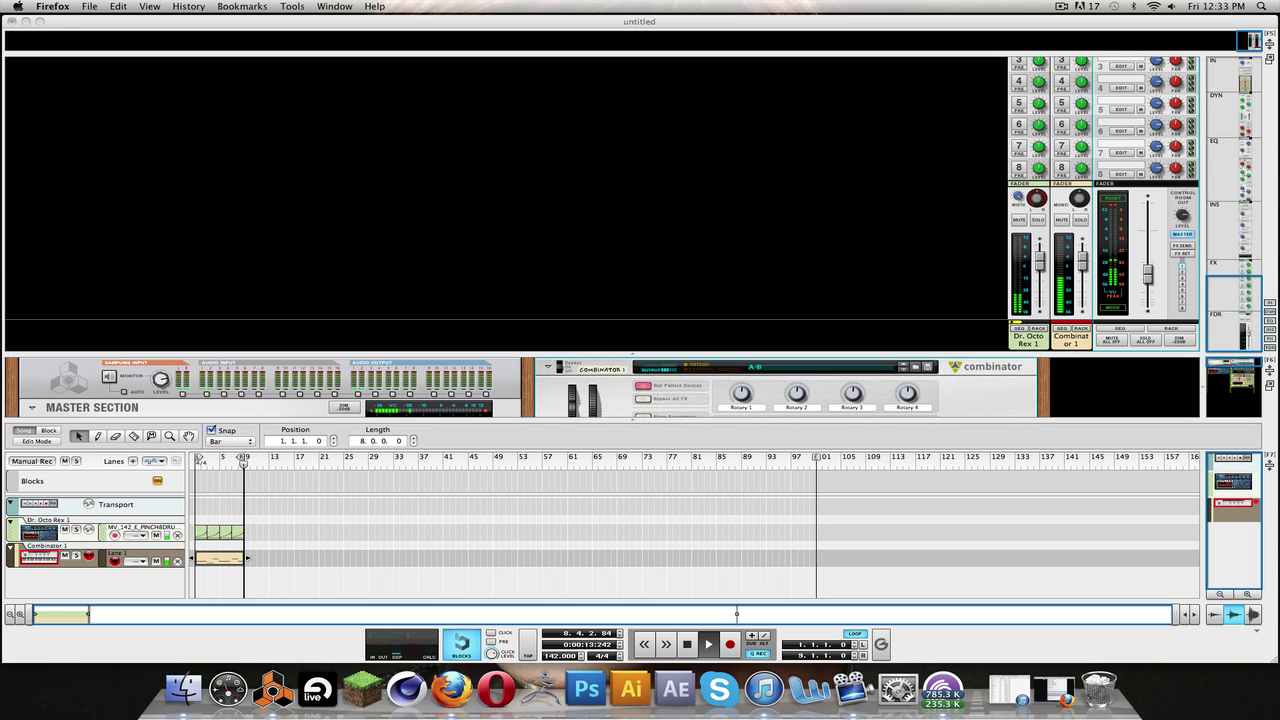
Step: Turn on automatic hiding and showing of the Dock in System Preferences, close the settings, and return to Reason
{"action": "left_click", "coordinate": [897, 688]}
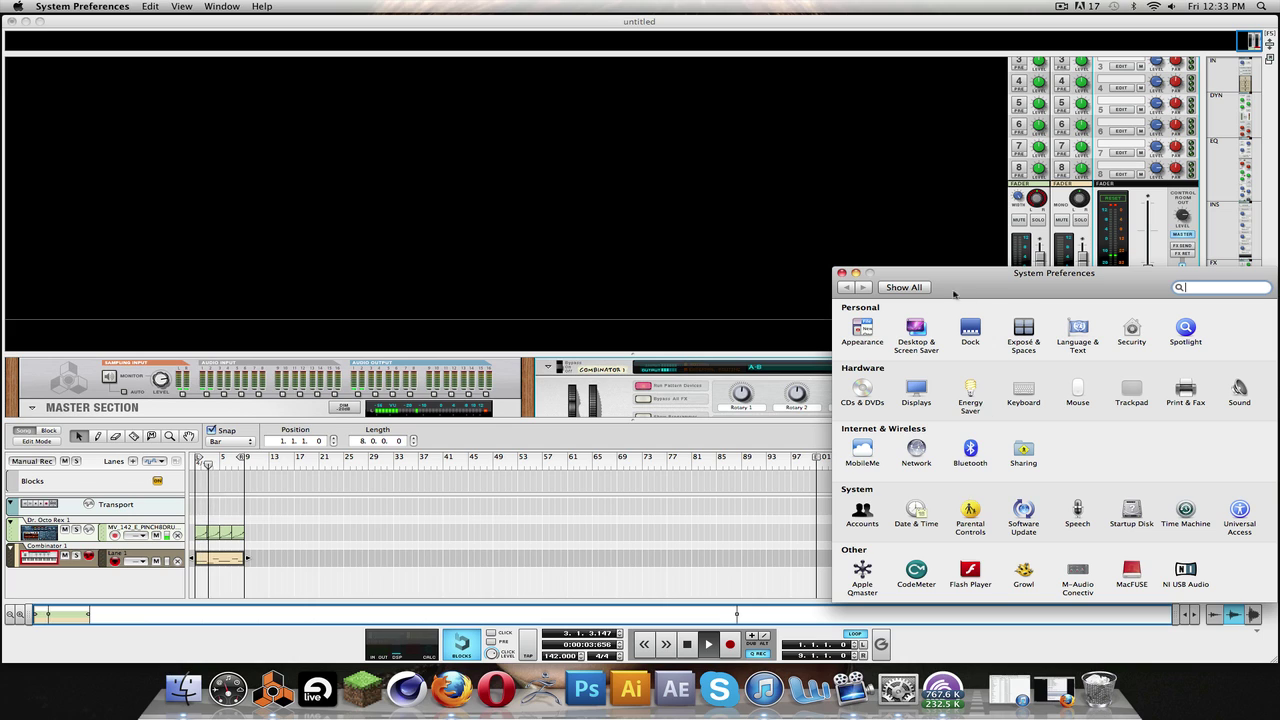
{"action": "left_click", "coordinate": [916, 328]}
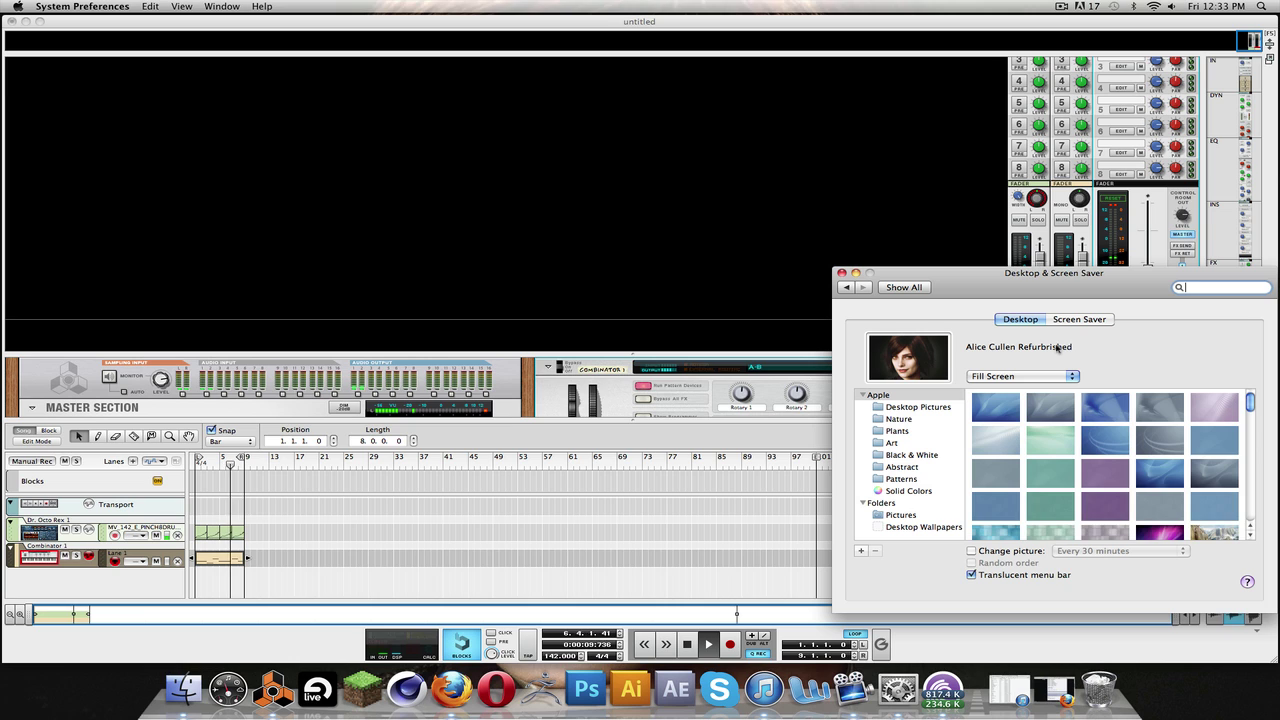
{"action": "left_click", "coordinate": [900, 288]}
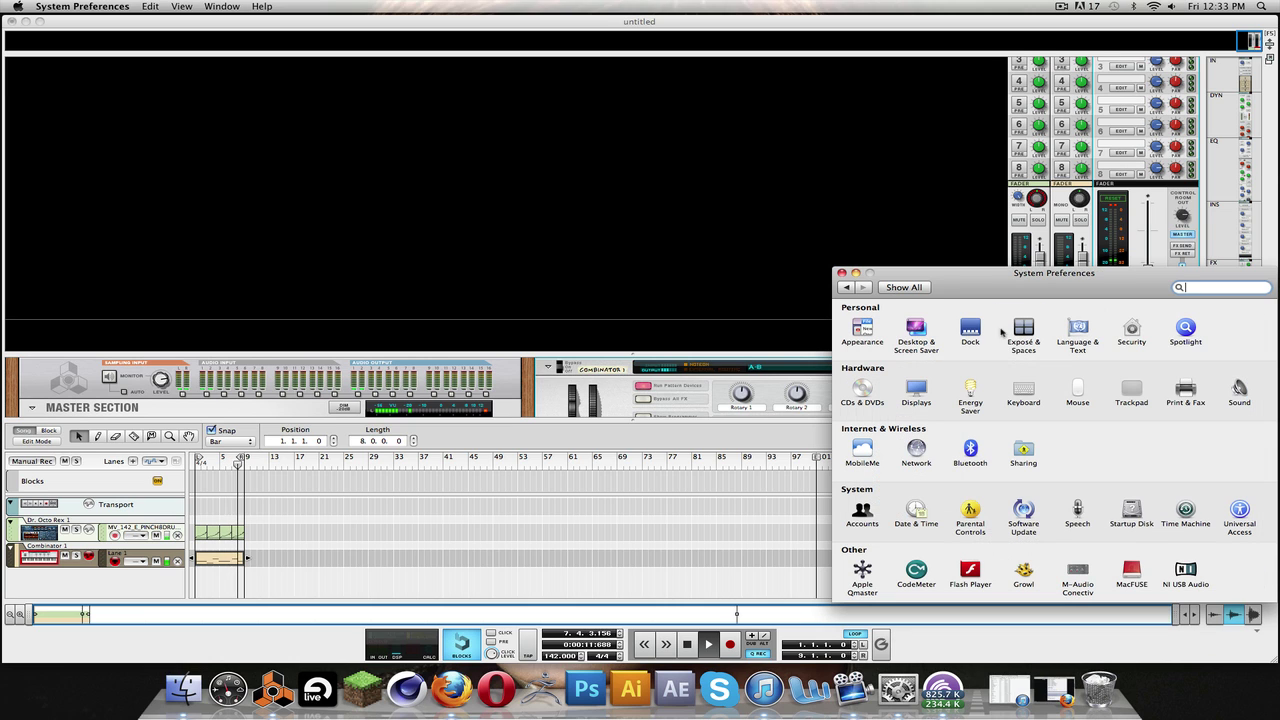
{"action": "left_click", "coordinate": [982, 336]}
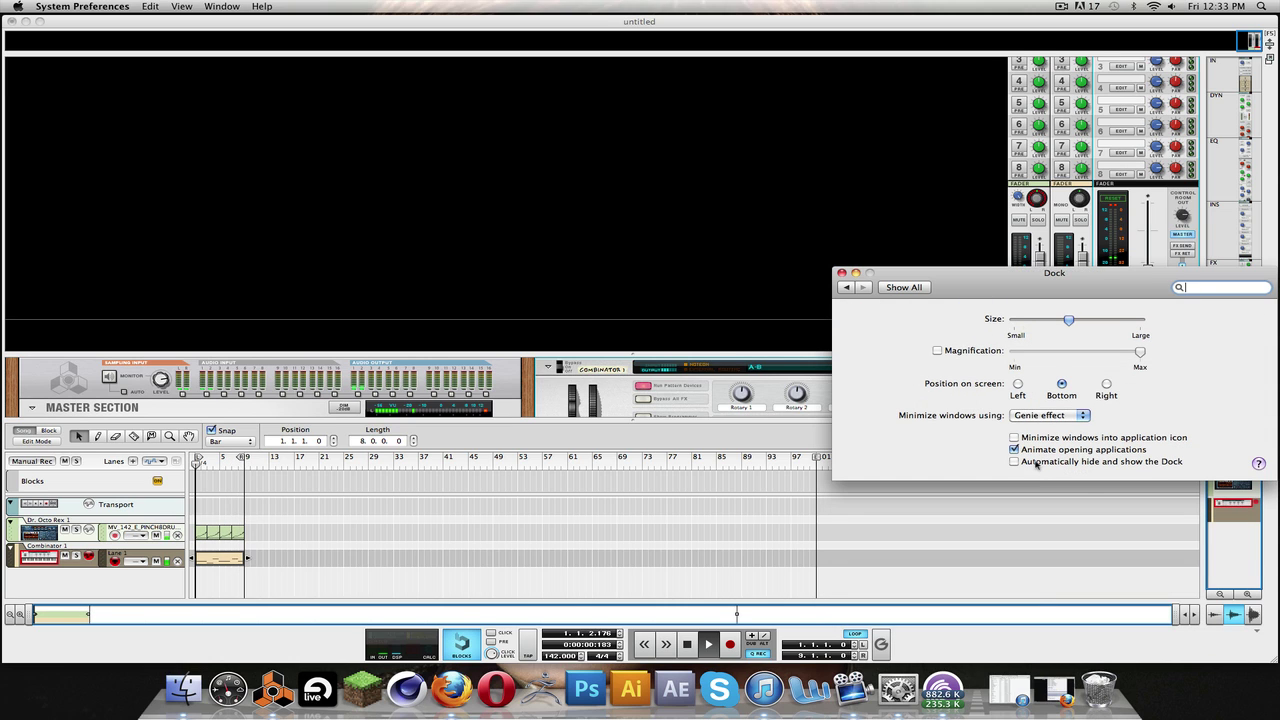
{"action": "left_click", "coordinate": [1036, 463]}
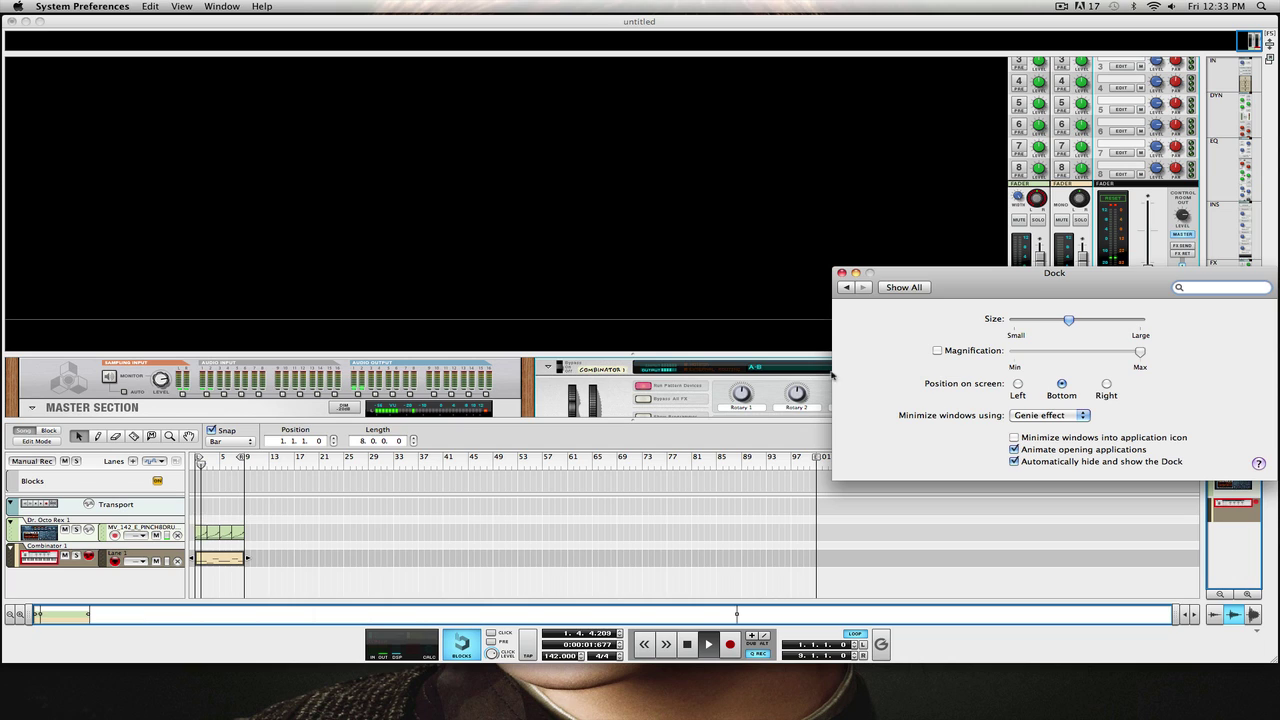
{"action": "left_click", "coordinate": [842, 273]}
{"action": "left_click", "coordinate": [400, 209]}
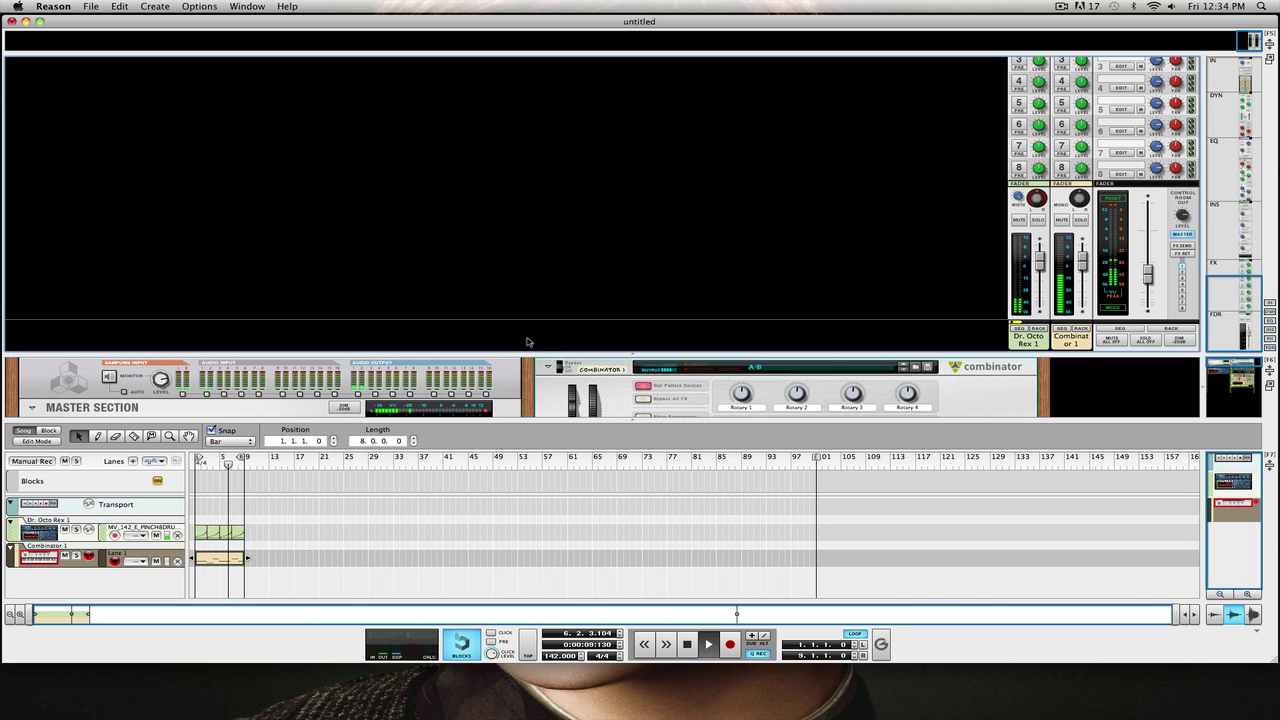
Step: Adjust the mixer and rack areas, raise the master fader, and solo the Combinator 1 channel
{"action": "left_click_drag", "start_coordinate": [521, 352], "coordinate": [525, 60]}
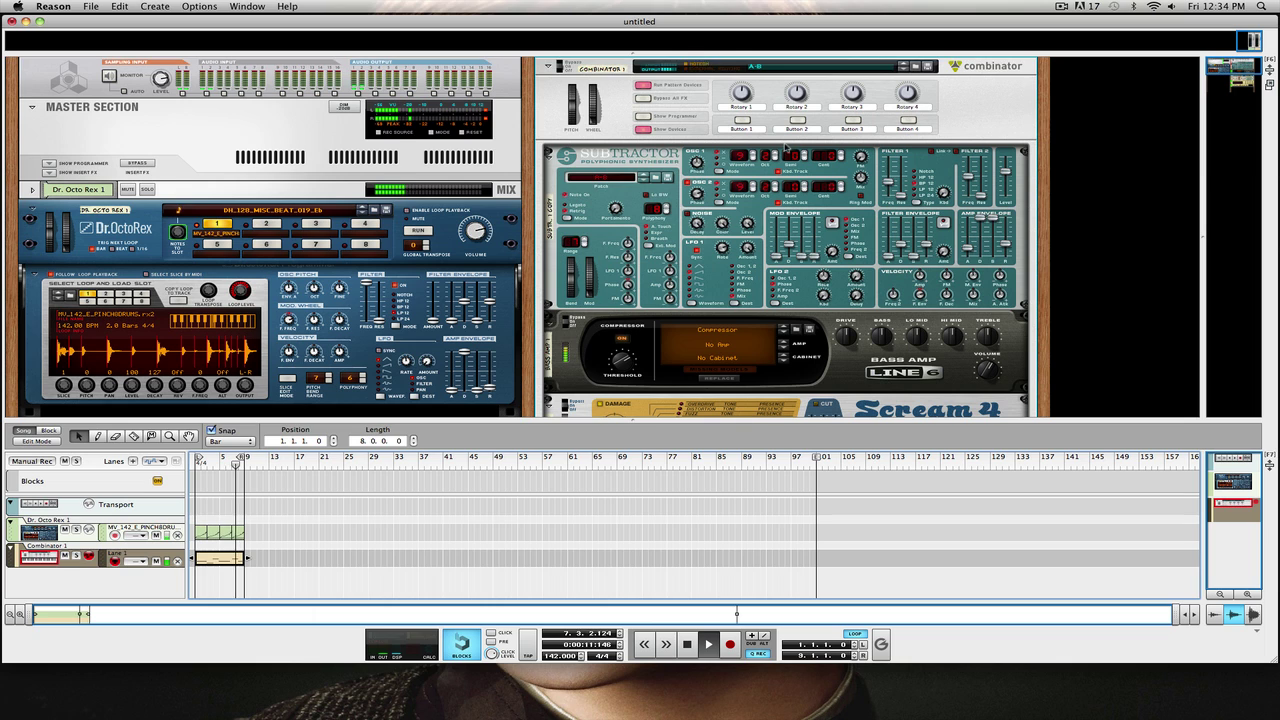
{"action": "left_click_drag", "start_coordinate": [1040, 75], "coordinate": [1088, 283]}
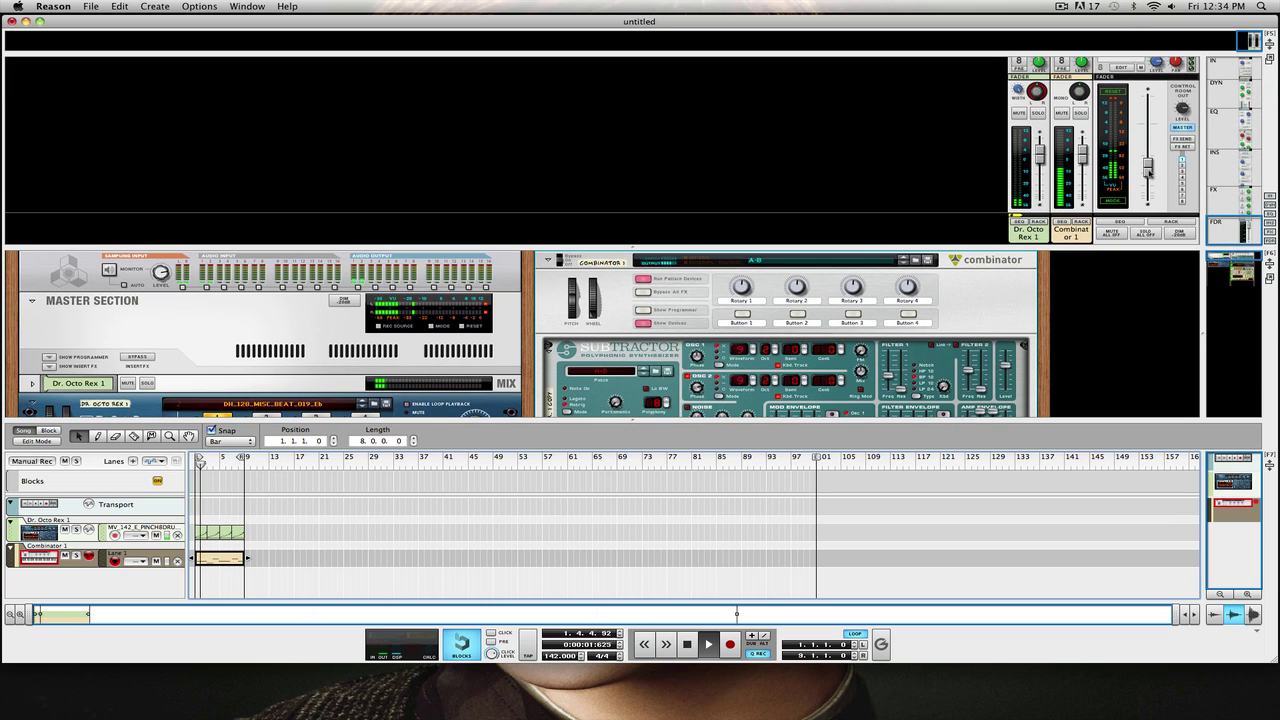
{"action": "left_click_drag", "start_coordinate": [1148, 166], "coordinate": [1150, 128]}
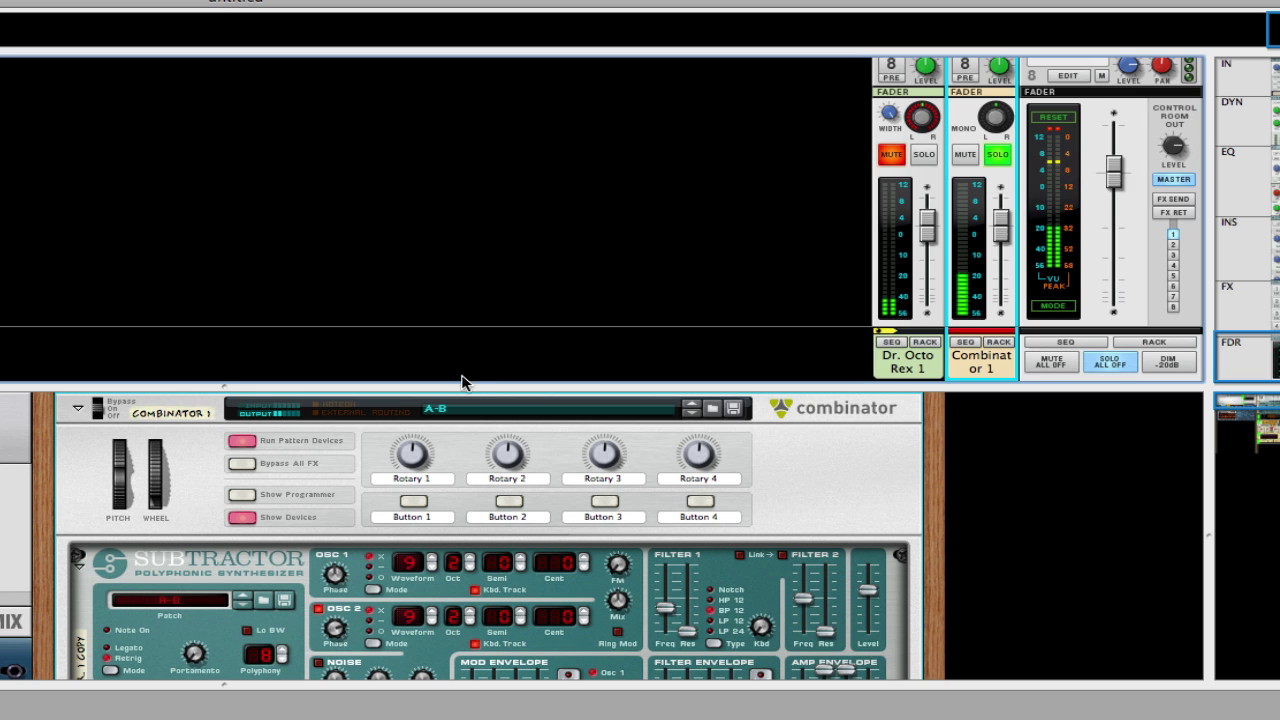
{"action": "left_click_drag", "start_coordinate": [463, 381], "coordinate": [534, 100]}
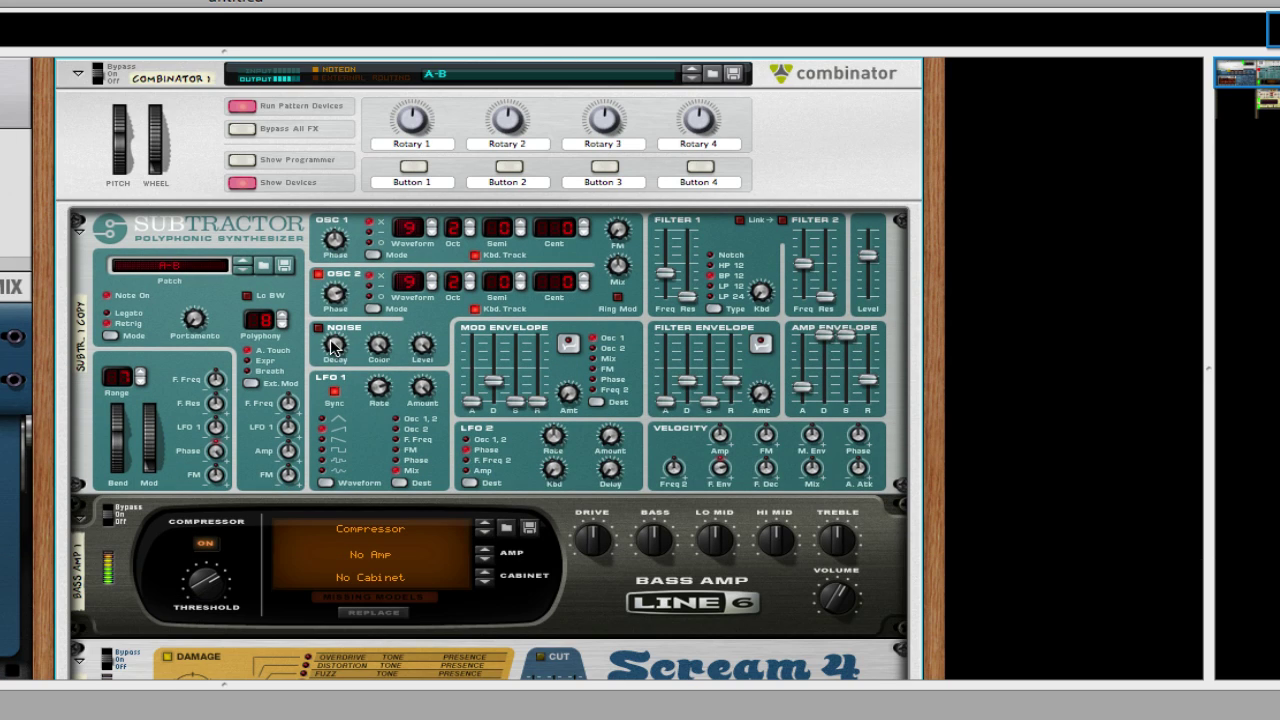
{"action": "scroll", "coordinate": [553, 452], "scroll_direction": "down", "scroll_amount": 3}
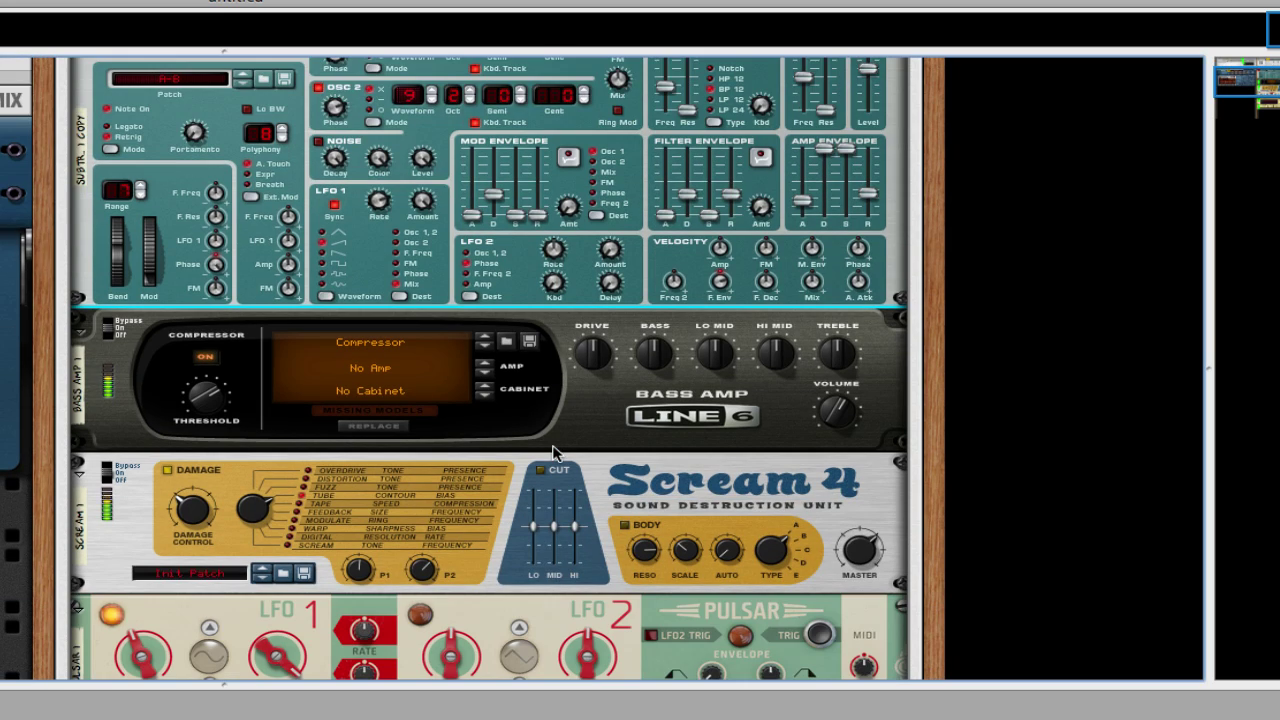
{"action": "scroll", "coordinate": [553, 452], "scroll_direction": "down", "scroll_amount": 6}
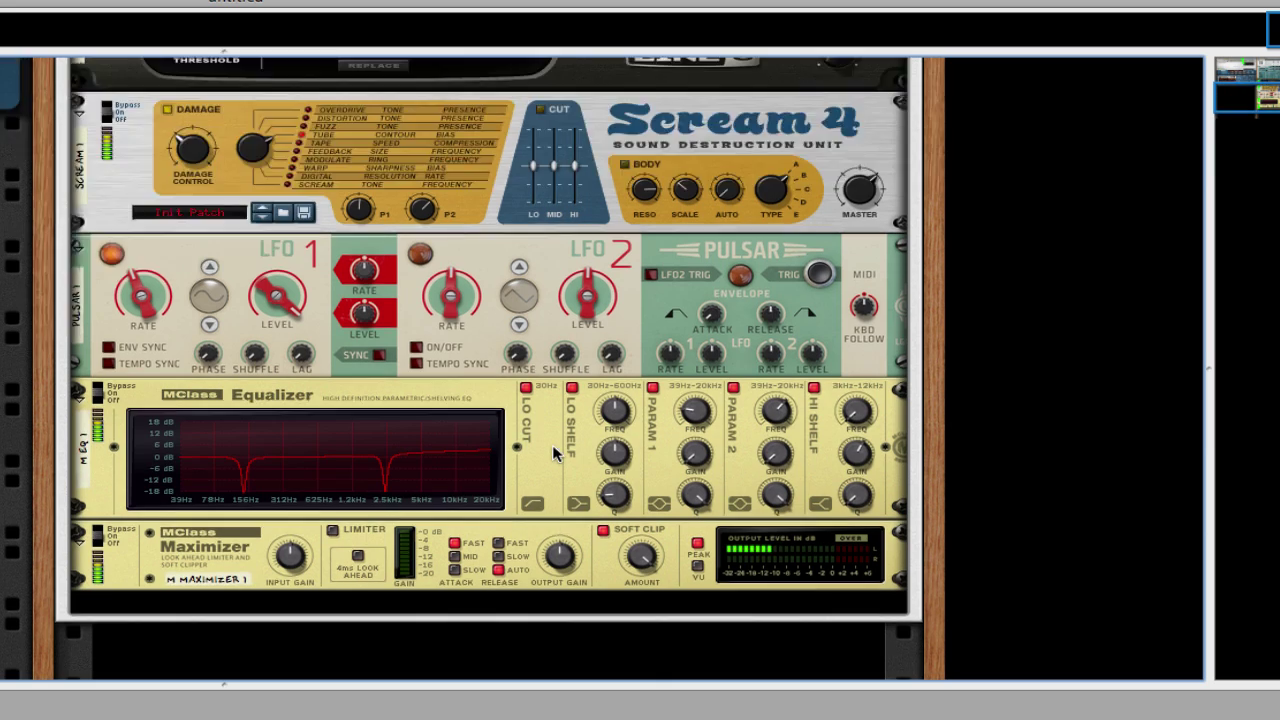
{"action": "scroll", "coordinate": [553, 452], "scroll_direction": "up", "scroll_amount": 7}
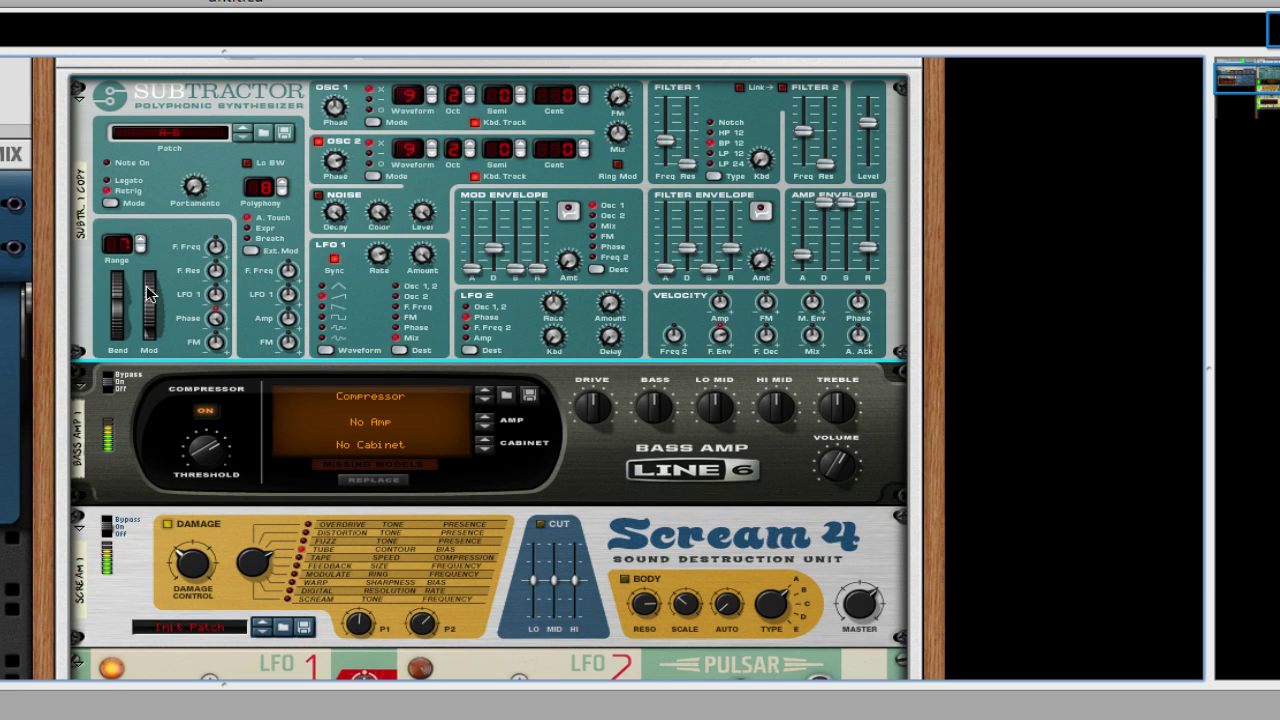
Step: Sweep the SubTractor's mod wheel repeatedly up and down to audition its effect on the bass sound
{"action": "scroll", "coordinate": [164, 298], "scroll_direction": "up", "scroll_amount": 5}
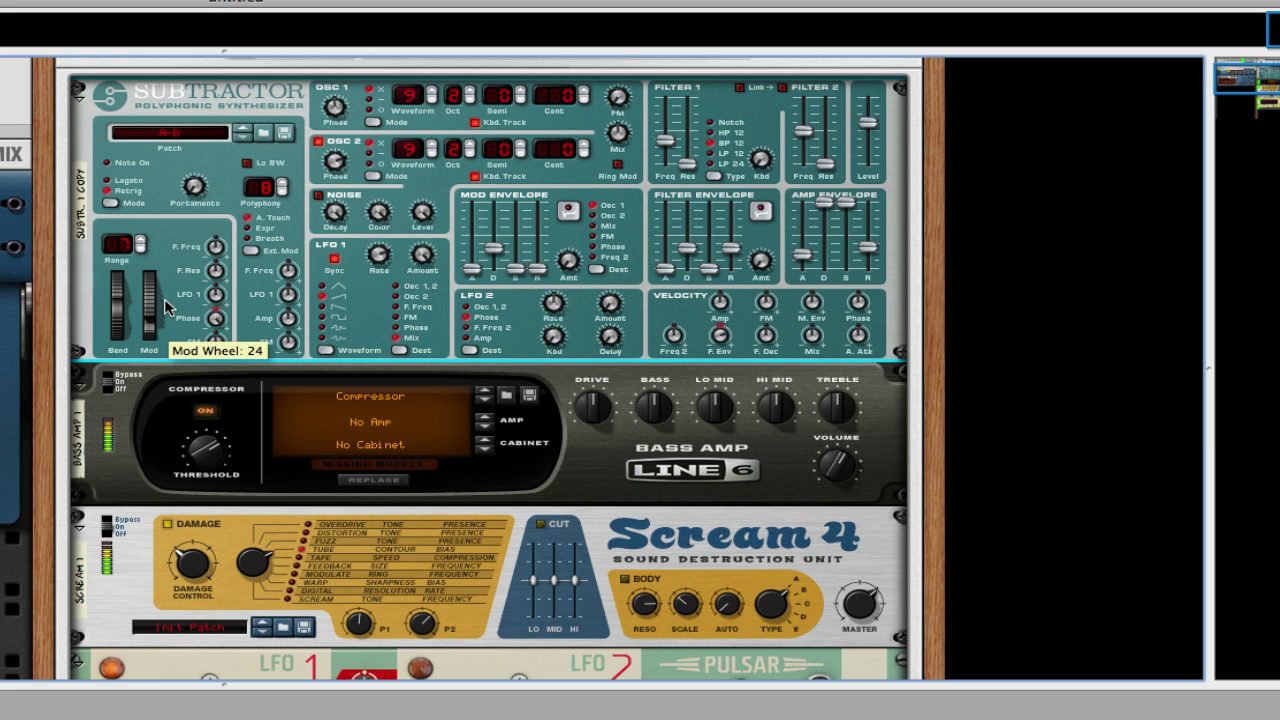
{"action": "scroll", "coordinate": [164, 298], "scroll_direction": "up", "scroll_amount": 6}
{"action": "scroll", "coordinate": [164, 298], "scroll_direction": "up", "scroll_amount": 5}
{"action": "scroll", "coordinate": [164, 298], "scroll_direction": "up", "scroll_amount": 14}
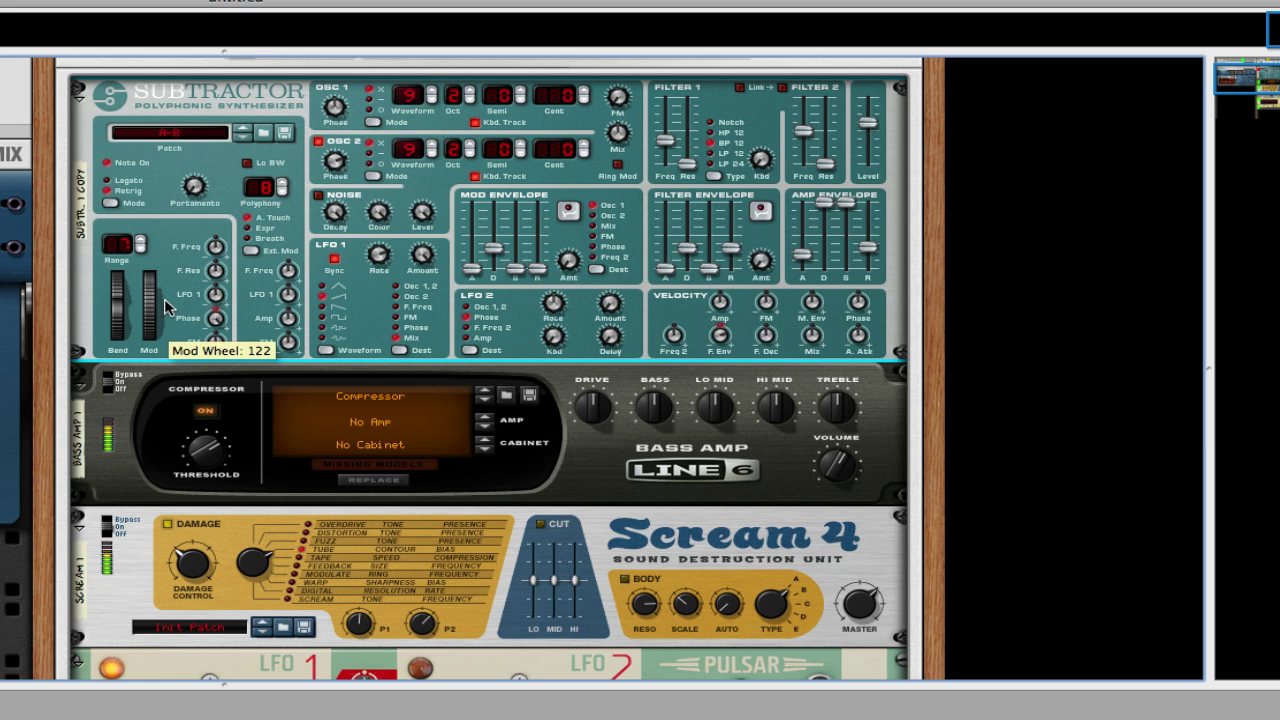
{"action": "scroll", "coordinate": [164, 298], "scroll_direction": "down", "scroll_amount": 10}
{"action": "scroll", "coordinate": [164, 298], "scroll_direction": "down", "scroll_amount": 18}
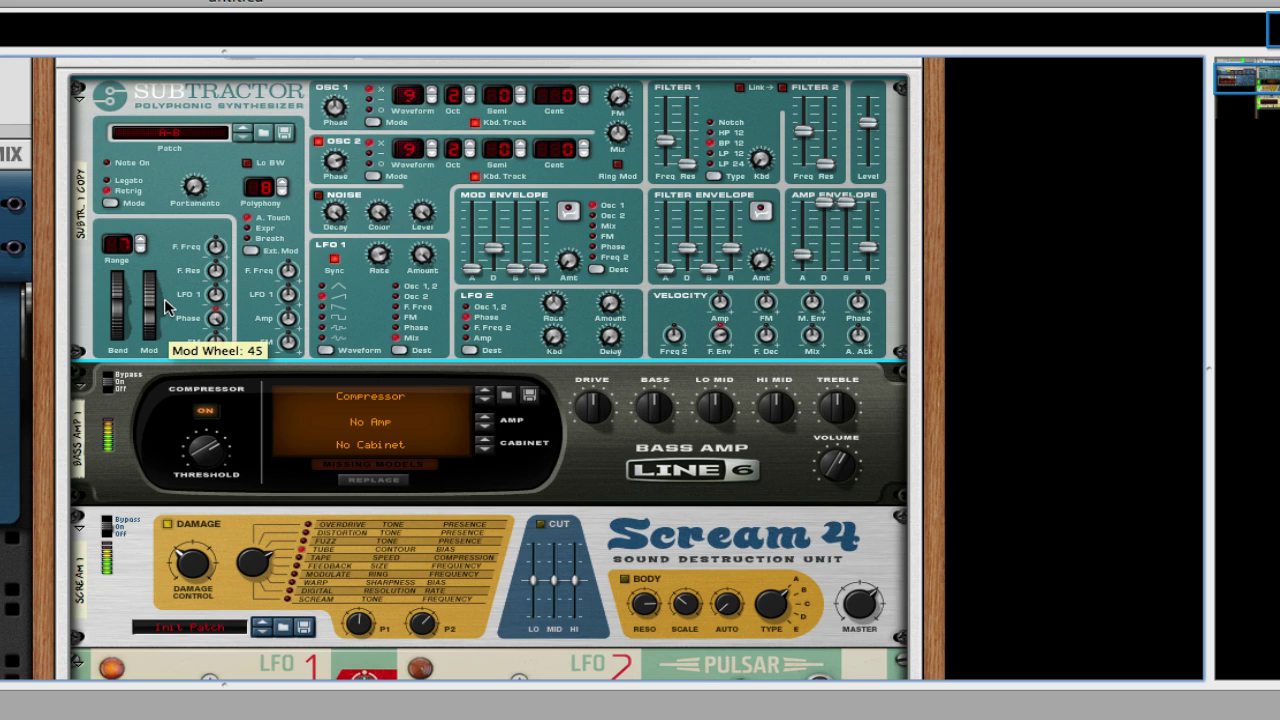
{"action": "scroll", "coordinate": [164, 298], "scroll_direction": "up", "scroll_amount": 2}
{"action": "scroll", "coordinate": [164, 298], "scroll_direction": "up", "scroll_amount": 20}
{"action": "scroll", "coordinate": [164, 298], "scroll_direction": "down", "scroll_amount": 20}
{"action": "scroll", "coordinate": [162, 302], "scroll_direction": "down", "scroll_amount": 1}
{"action": "scroll", "coordinate": [162, 302], "scroll_direction": "up", "scroll_amount": 2}
{"action": "scroll", "coordinate": [162, 302], "scroll_direction": "down", "scroll_amount": 9}
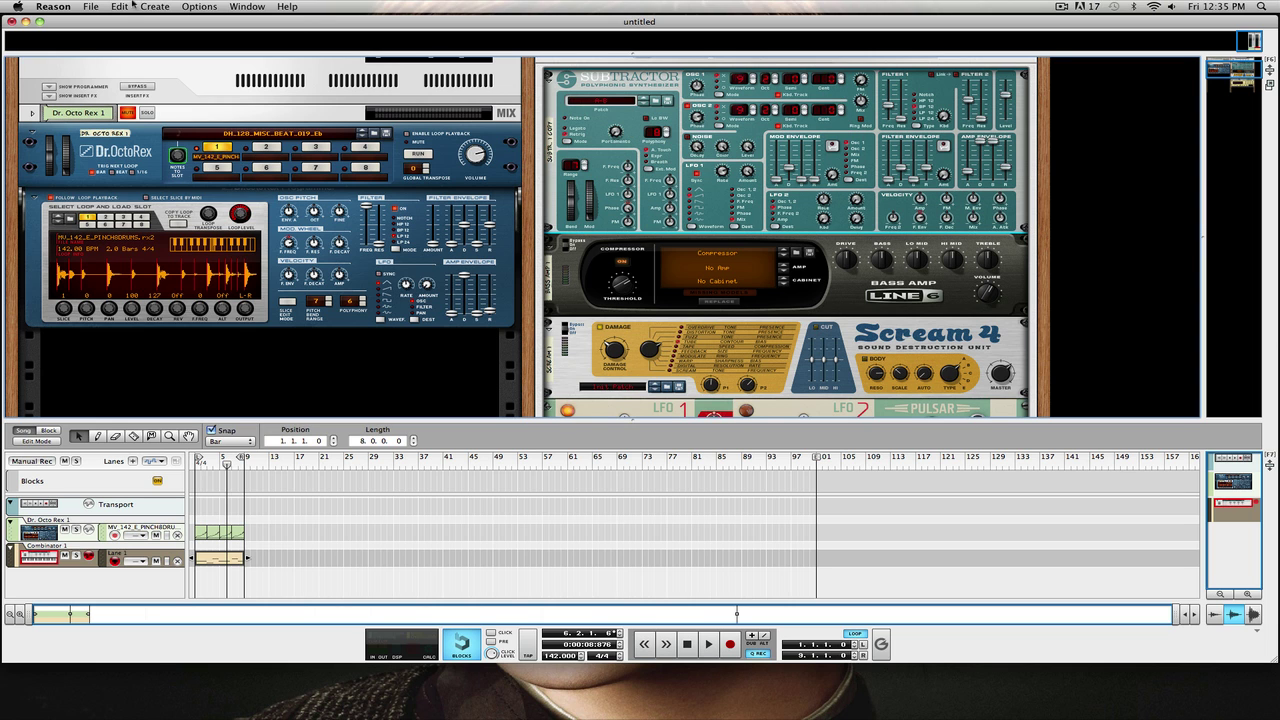
Step: Start a new song, enlarge its rack area, and create an empty Combinator below the Master Section
{"action": "key", "text": "F11"}
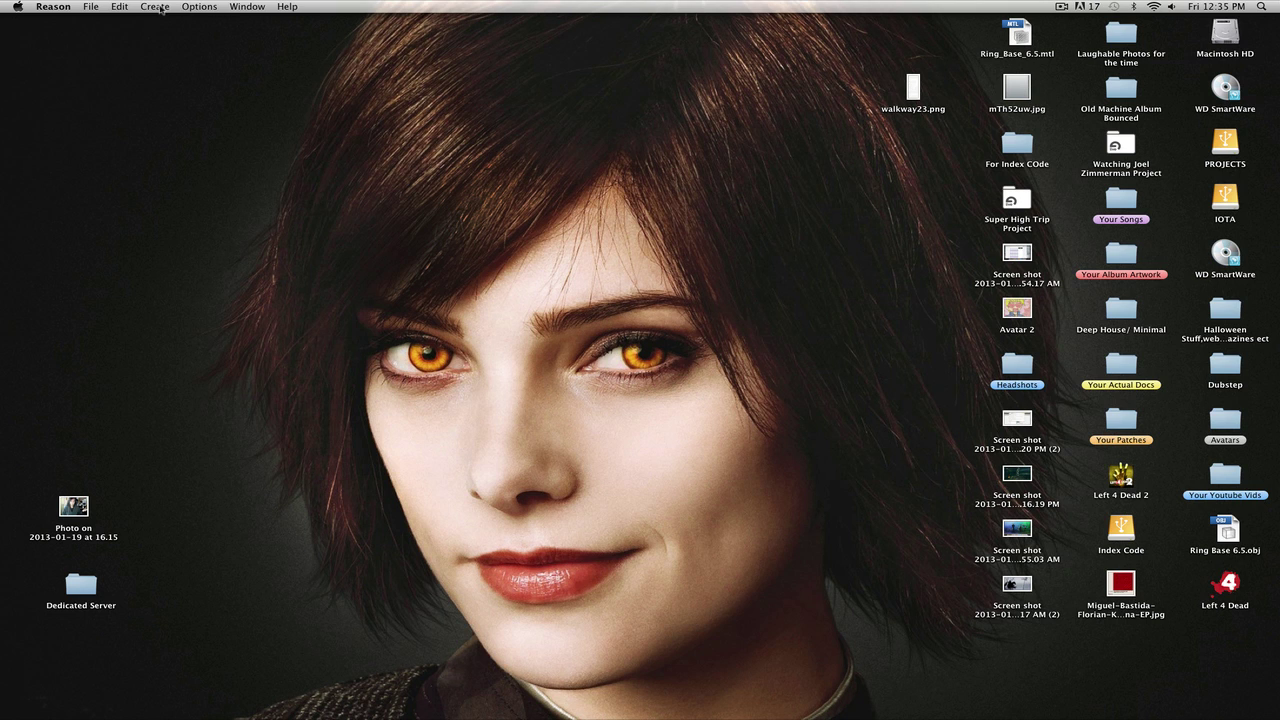
{"action": "left_click", "coordinate": [92, 6]}
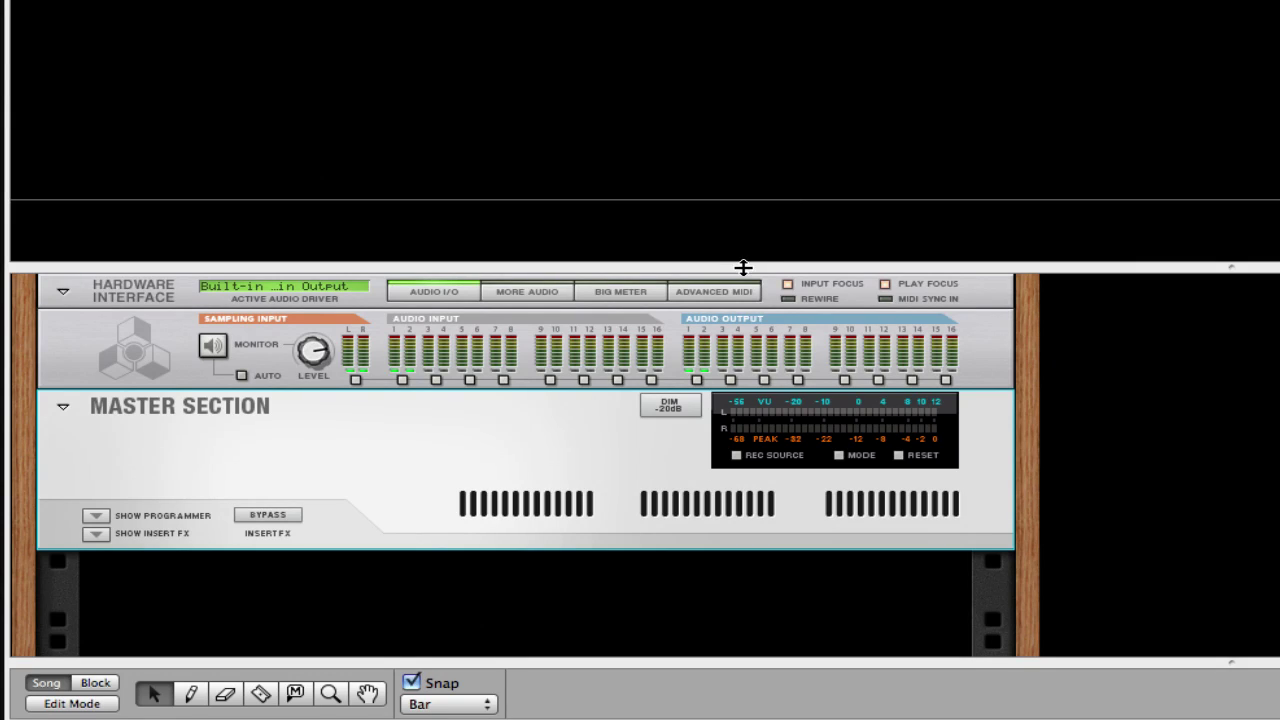
{"action": "left_click_drag", "start_coordinate": [743, 266], "coordinate": [760, 0]}
{"action": "right_click", "coordinate": [816, 268]}
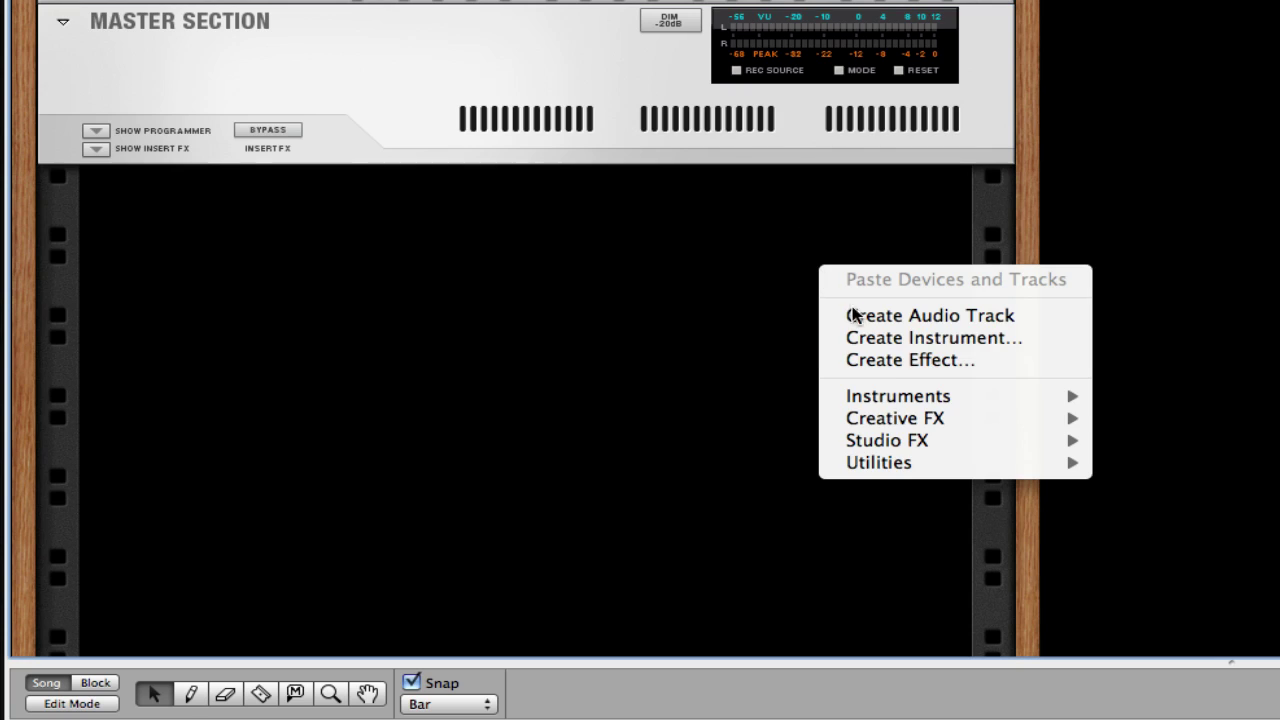
{"action": "mouse_move", "coordinate": [927, 469]}
{"action": "left_click", "coordinate": [1120, 460]}
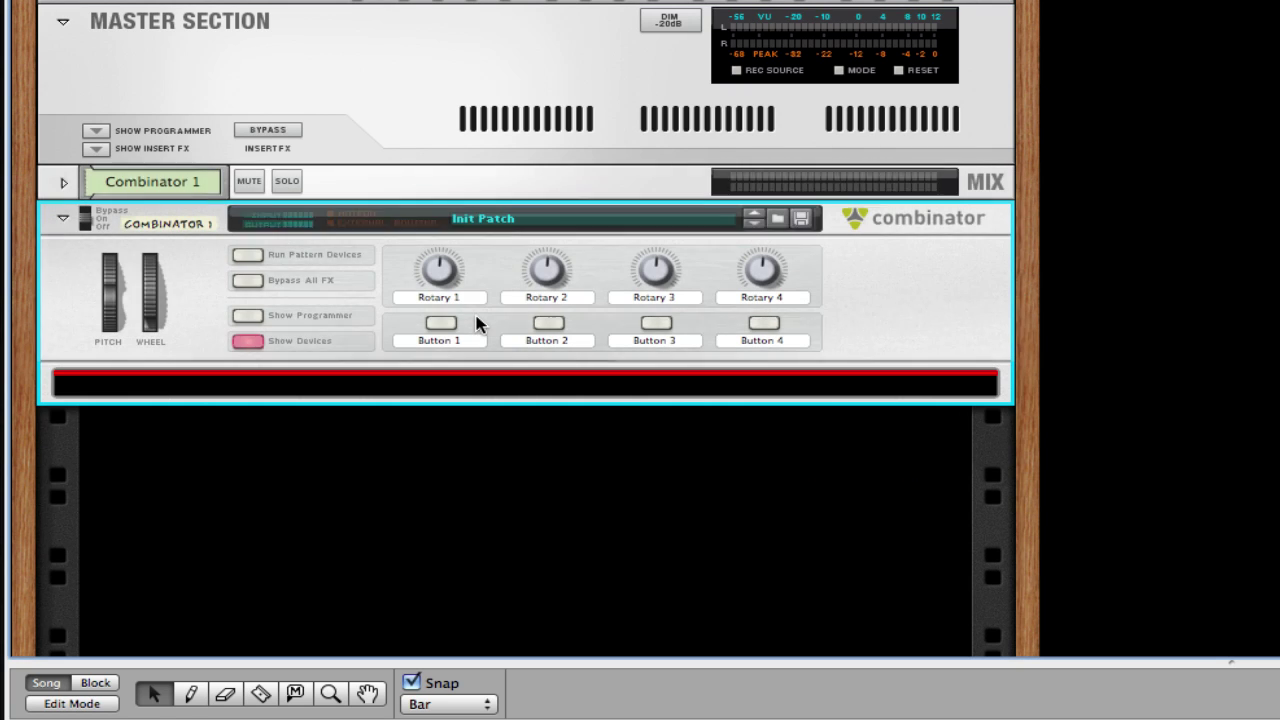
Step: Add a SubTractor Analog Synthesizer inside the Combinator
{"action": "right_click", "coordinate": [556, 383]}
{"action": "mouse_move", "coordinate": [800, 606]}
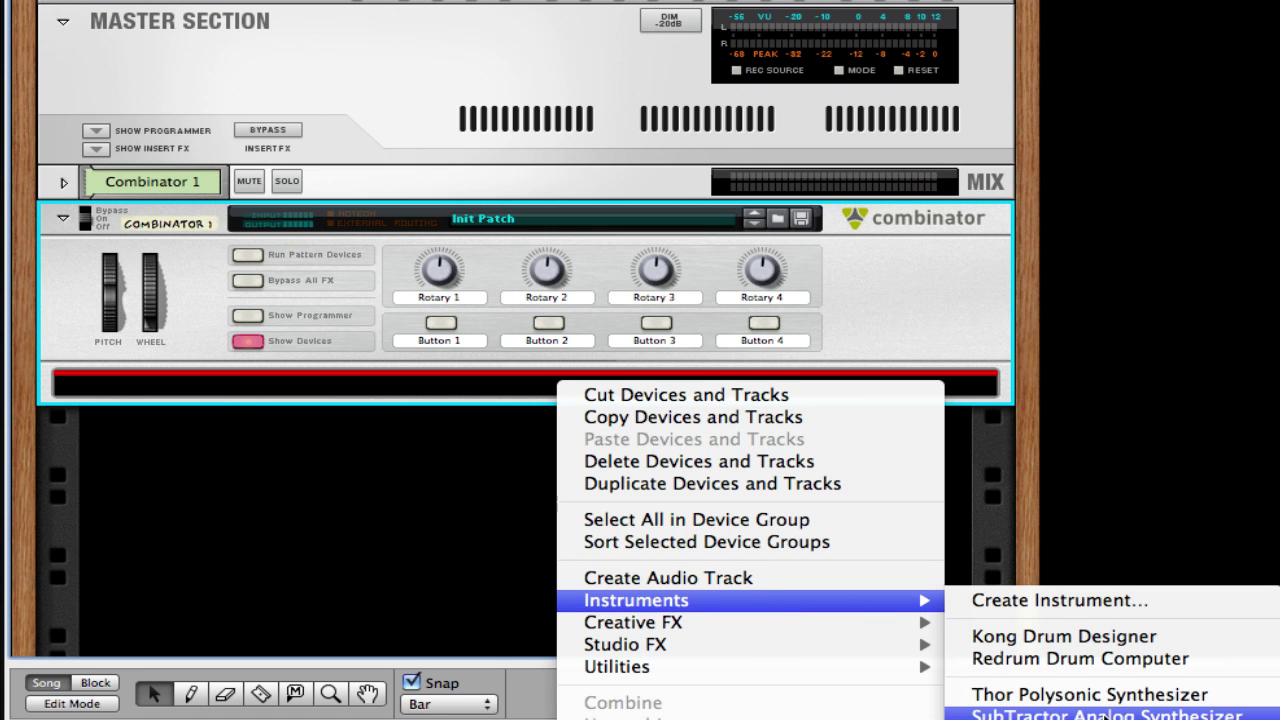
{"action": "left_click", "coordinate": [1120, 713]}
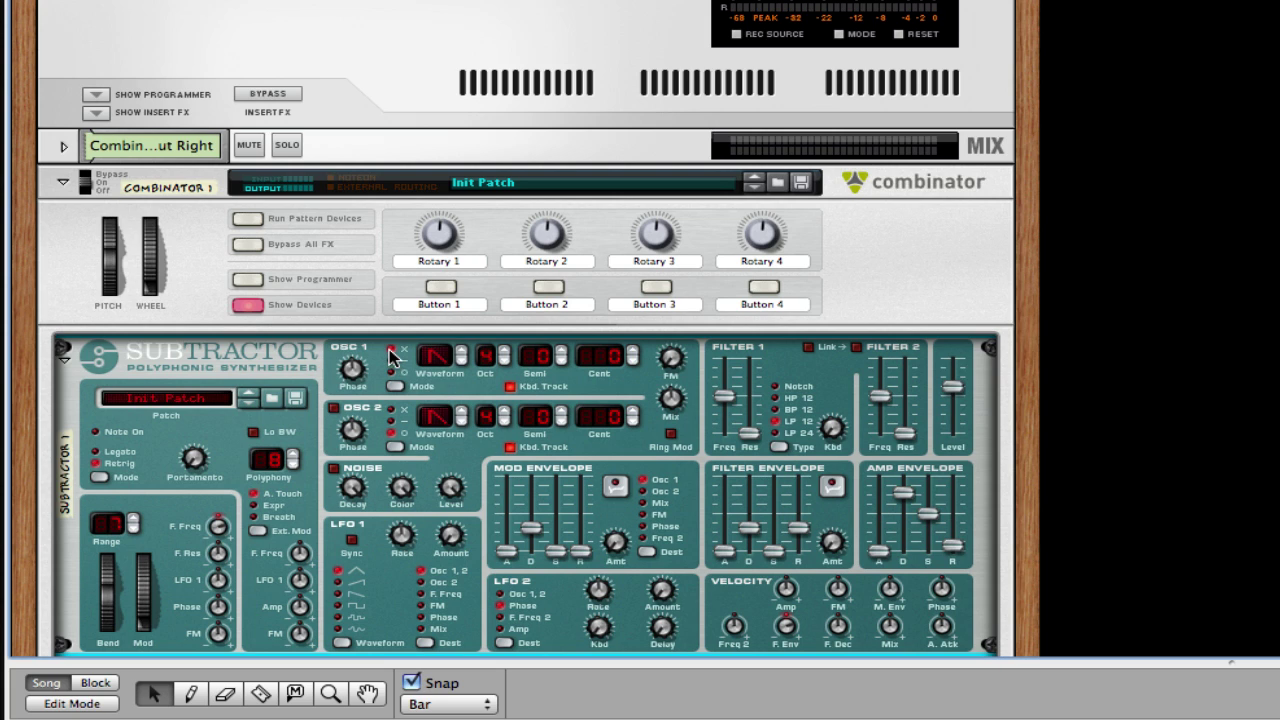
Step: Set the SubTractor's oscillator 1 to waveform 9 and octave 2
{"action": "left_click", "coordinate": [461, 352]}
{"action": "left_click", "coordinate": [461, 352]}
{"action": "left_click", "coordinate": [461, 352]}
{"action": "left_click", "coordinate": [461, 352]}
Step: Enable oscillator 2 and set its phase difference to about 94
{"action": "left_click", "coordinate": [333, 408]}
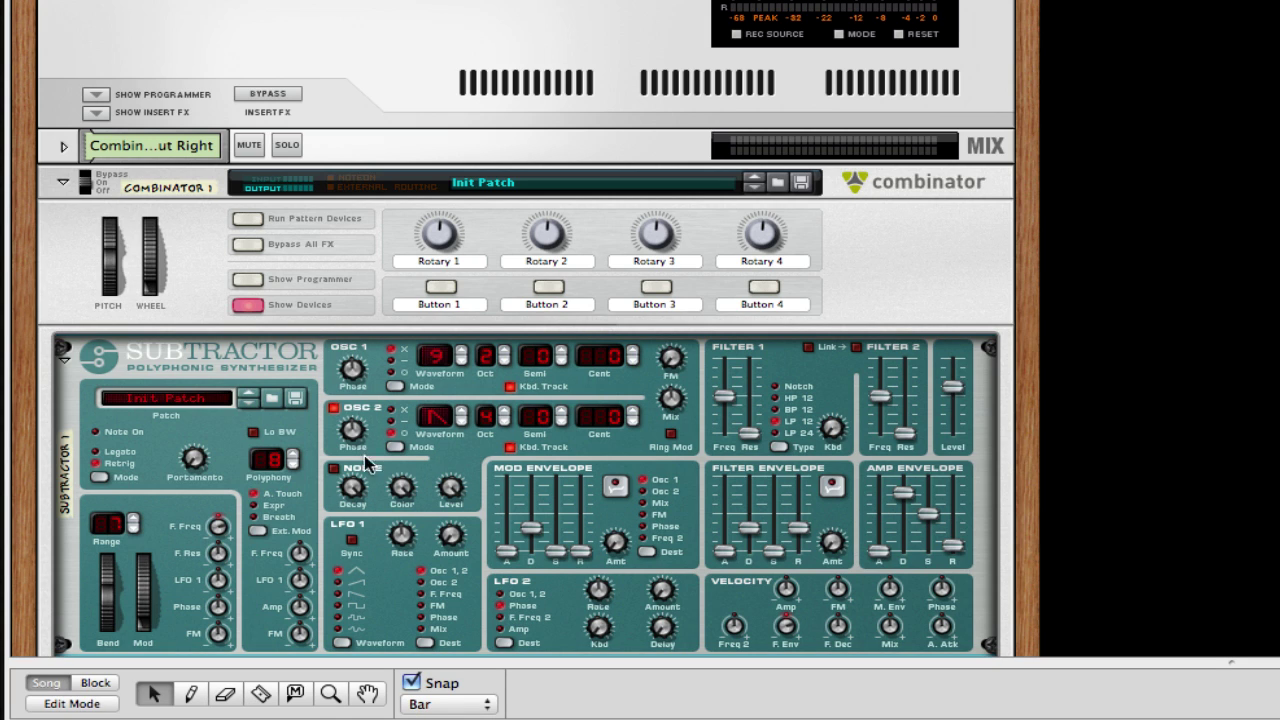
{"action": "mouse_move", "coordinate": [352, 432]}
{"action": "left_click_drag", "start_coordinate": [352, 430], "coordinate": [350, 421]}
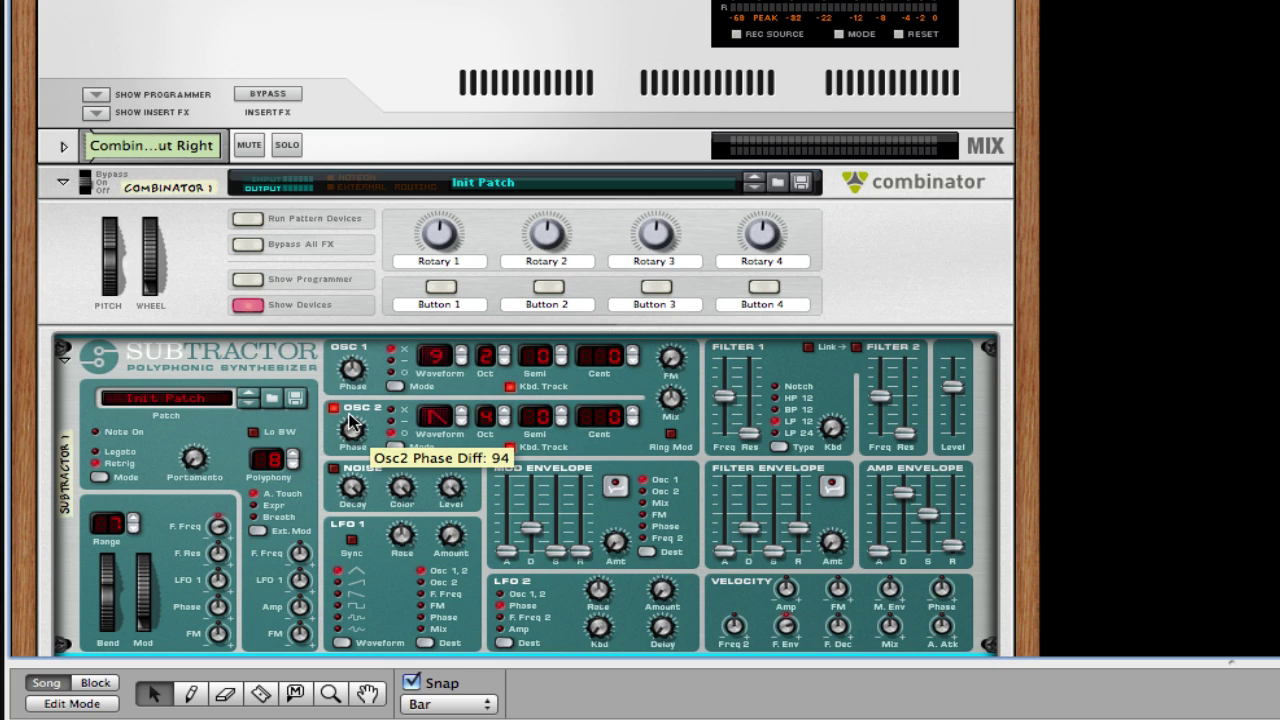
Step: Set oscillator 2 to waveform 9, octave 2, and phase mode x
{"action": "left_click", "coordinate": [463, 413]}
{"action": "left_click", "coordinate": [463, 413]}
{"action": "left_click", "coordinate": [463, 413]}
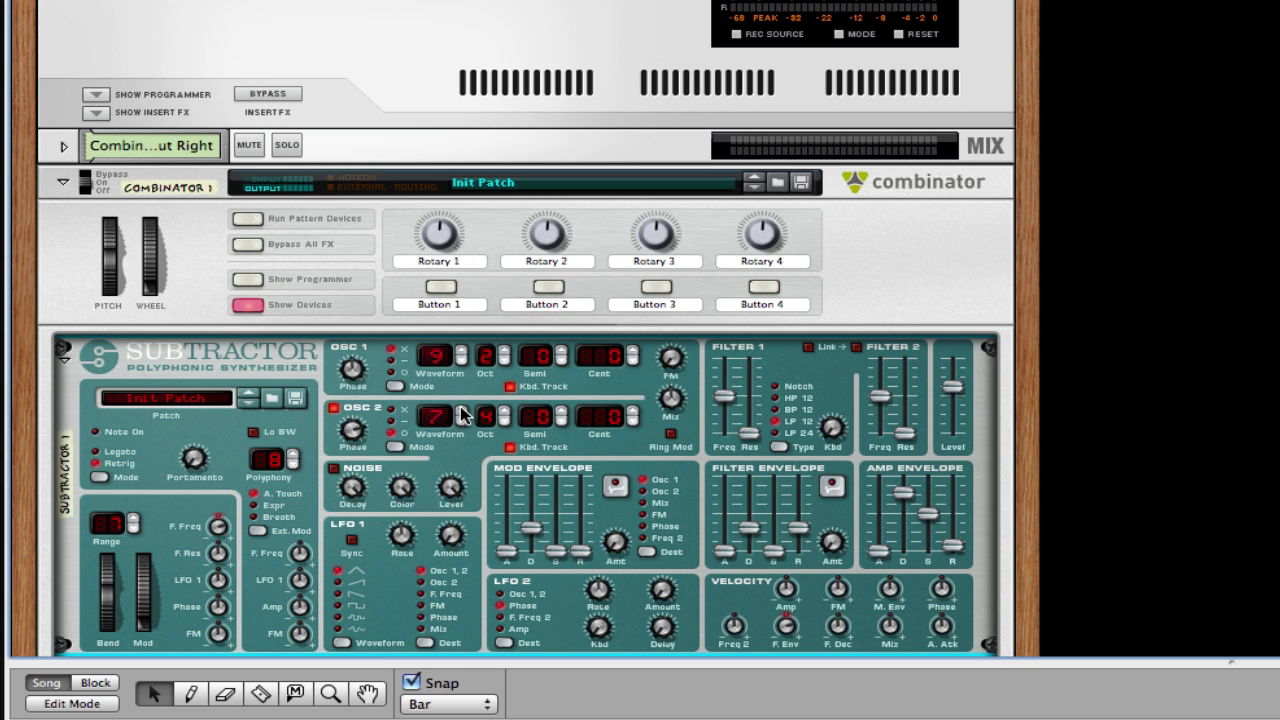
{"action": "left_click", "coordinate": [505, 421]}
{"action": "left_click", "coordinate": [505, 421]}
Step: Remove the mod wheel's filter frequency amount and assign the mod wheel to phase instead
{"action": "scroll", "coordinate": [540, 432], "scroll_direction": "down", "scroll_amount": 2}
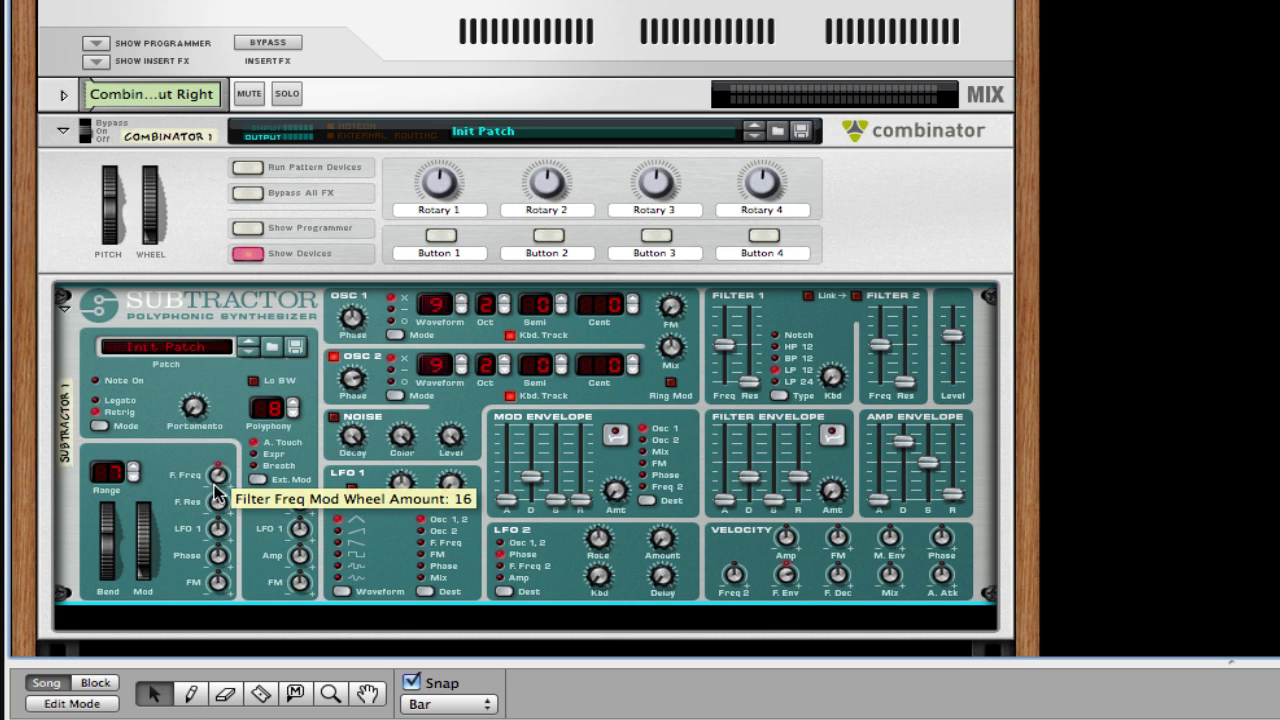
{"action": "left_click_drag", "start_coordinate": [214, 486], "coordinate": [215, 494]}
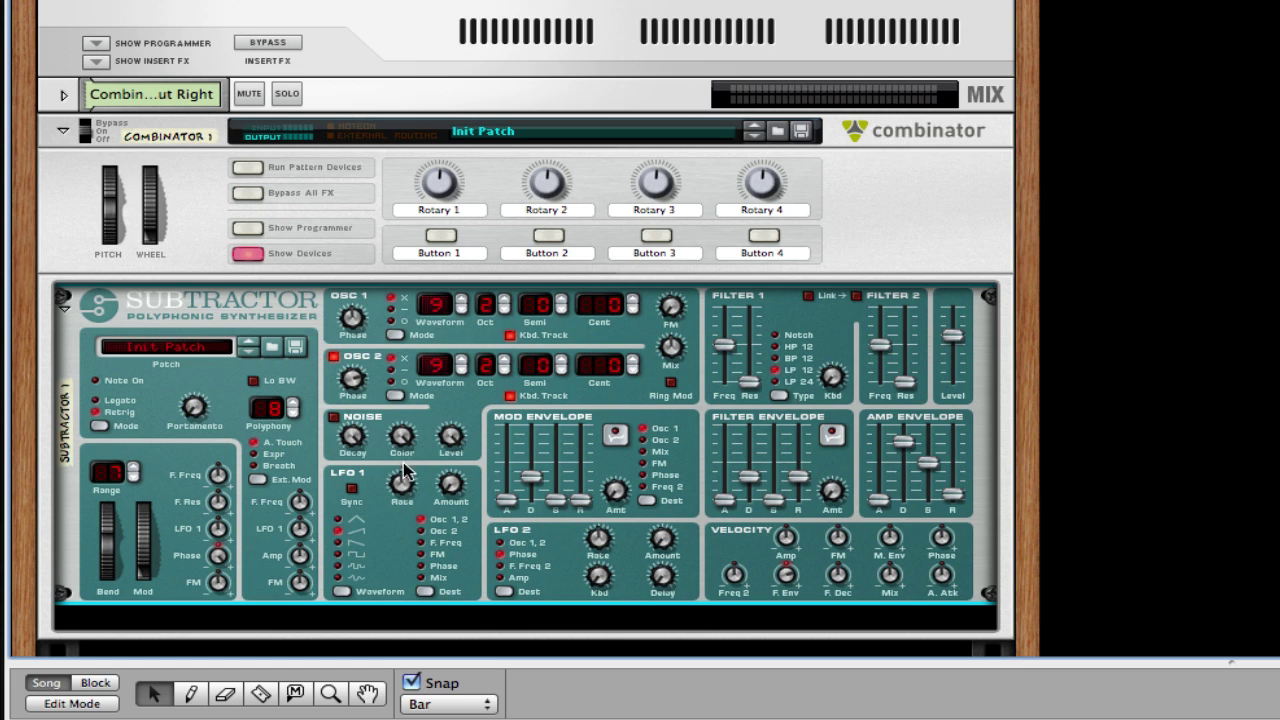
Step: Enable sync on LFO 1, adjust its rate, raise its amount, and set its destination to Mix
{"action": "mouse_move", "coordinate": [398, 484]}
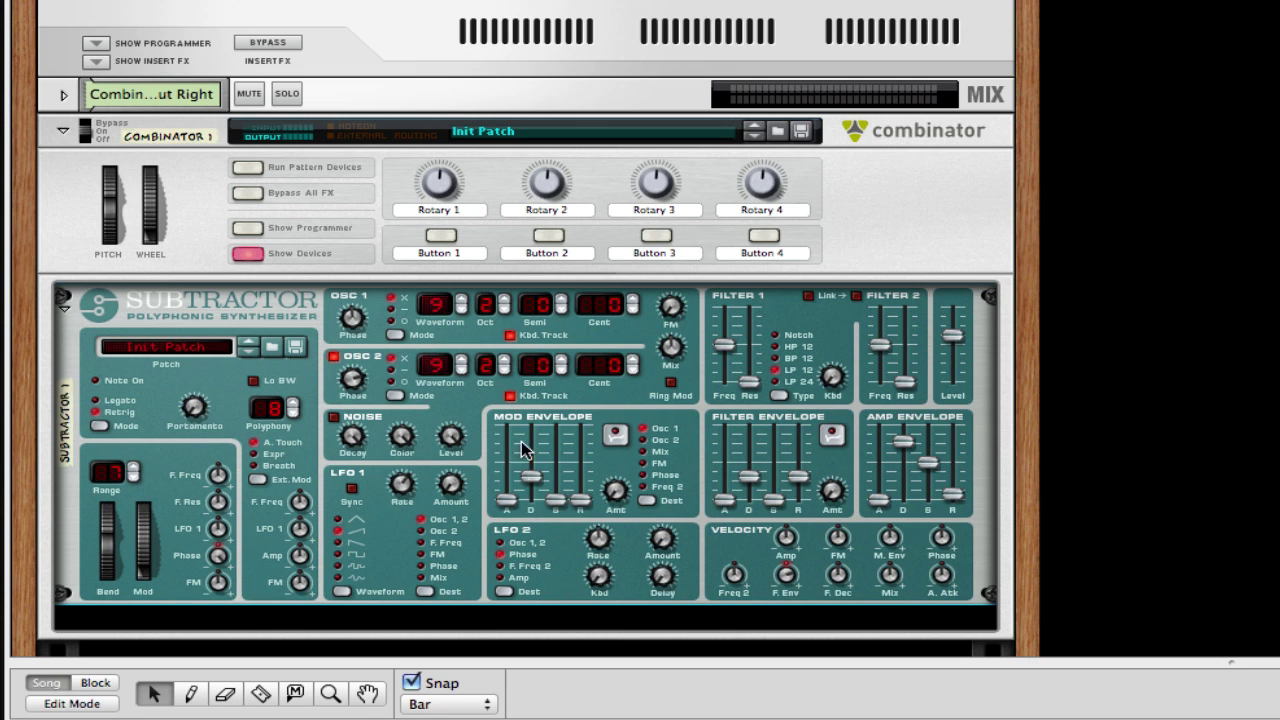
{"action": "left_click", "coordinate": [352, 490]}
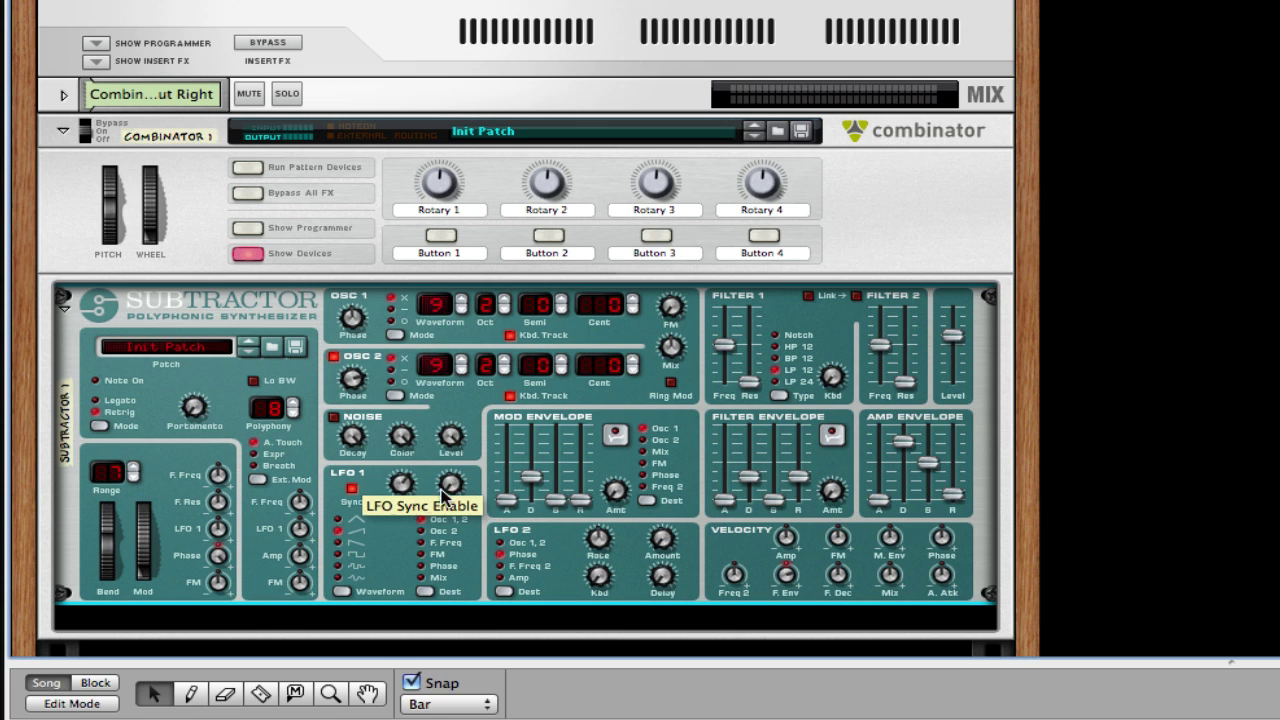
{"action": "left_click_drag", "start_coordinate": [408, 484], "coordinate": [411, 486]}
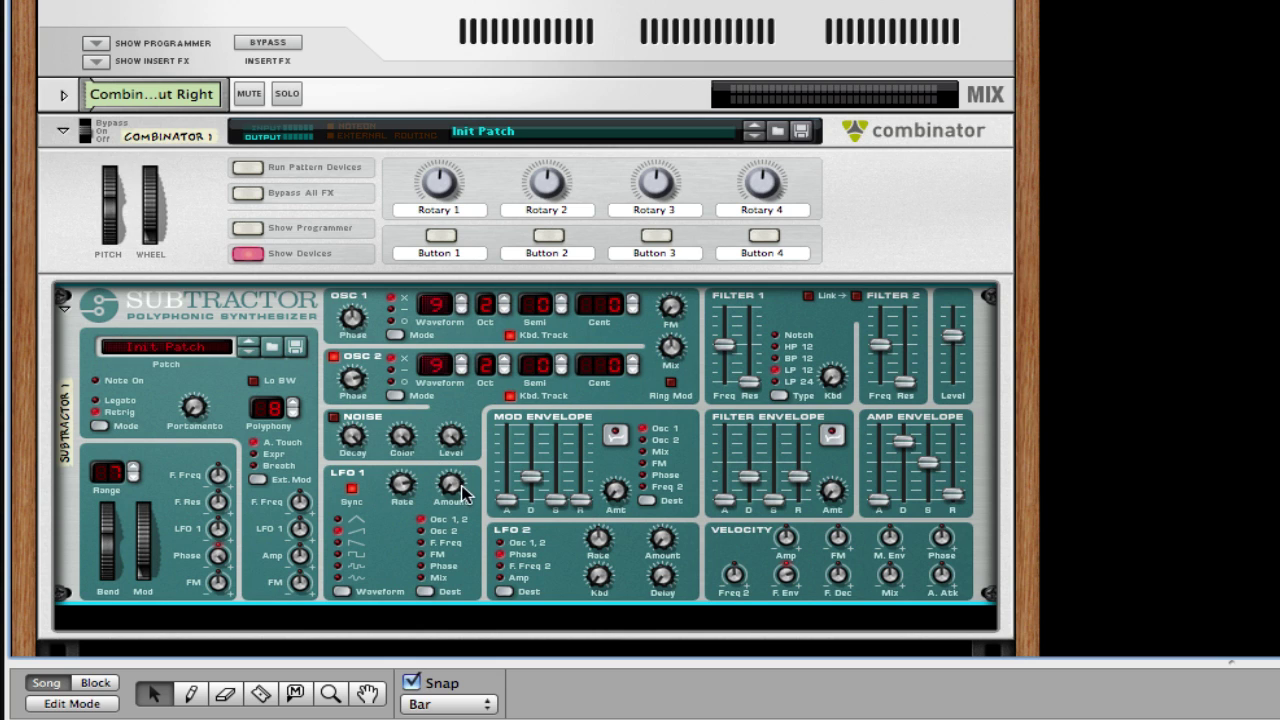
{"action": "left_click_drag", "start_coordinate": [463, 490], "coordinate": [472, 309]}
{"action": "left_click", "coordinate": [421, 542]}
{"action": "left_click", "coordinate": [421, 579]}
Step: Set Filter 1 to the BP 12 type and lower its frequency slightly
{"action": "mouse_move", "coordinate": [731, 352]}
{"action": "left_click_drag", "start_coordinate": [725, 346], "coordinate": [725, 366]}
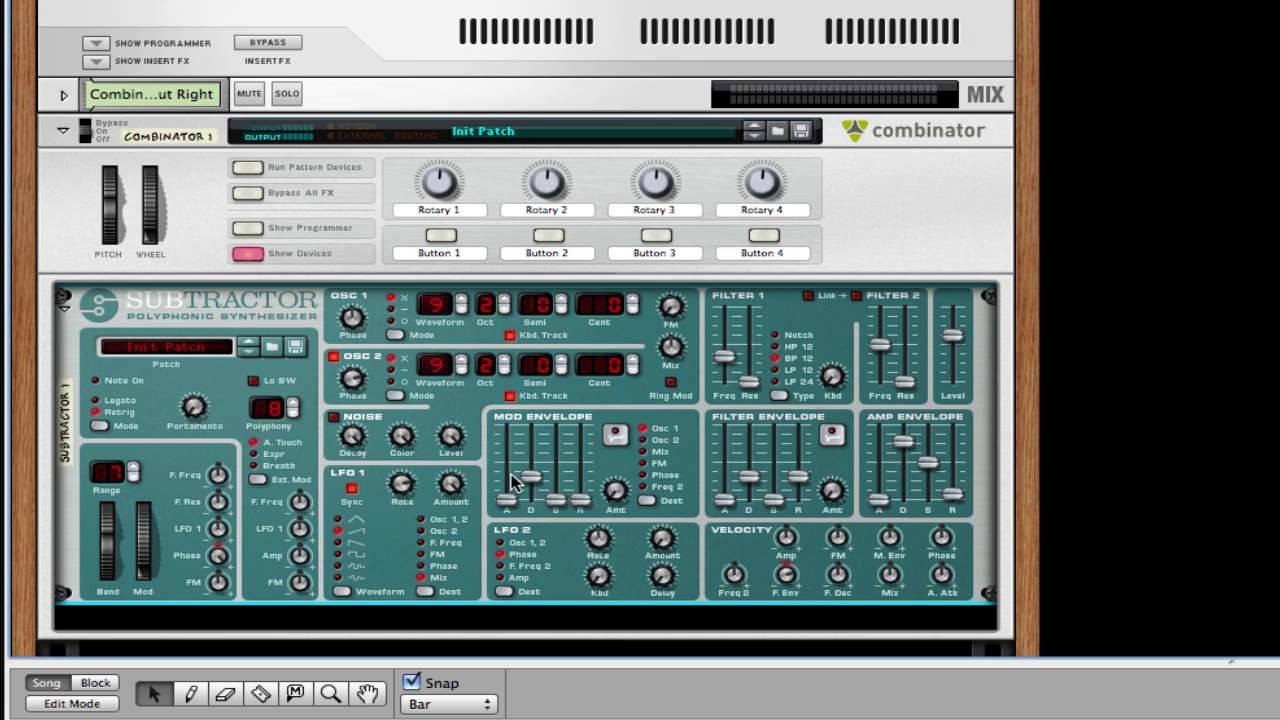
Step: Add a Line 6 Bass Amp from the Studio FX devices below the SubTractor in the Combinator
{"action": "scroll", "coordinate": [517, 480], "scroll_direction": "down", "scroll_amount": 3}
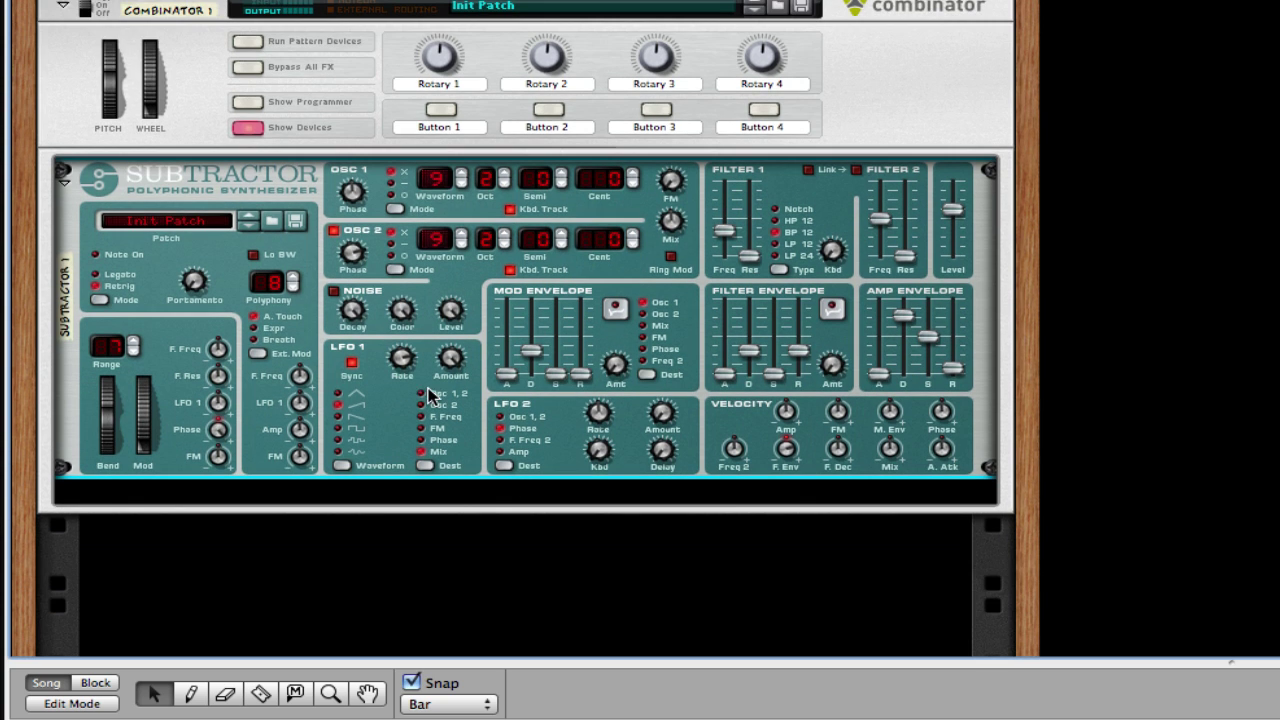
{"action": "right_click", "coordinate": [557, 445]}
{"action": "left_click", "coordinate": [476, 460]}
{"action": "right_click", "coordinate": [474, 433]}
{"action": "mouse_move", "coordinate": [786, 686]}
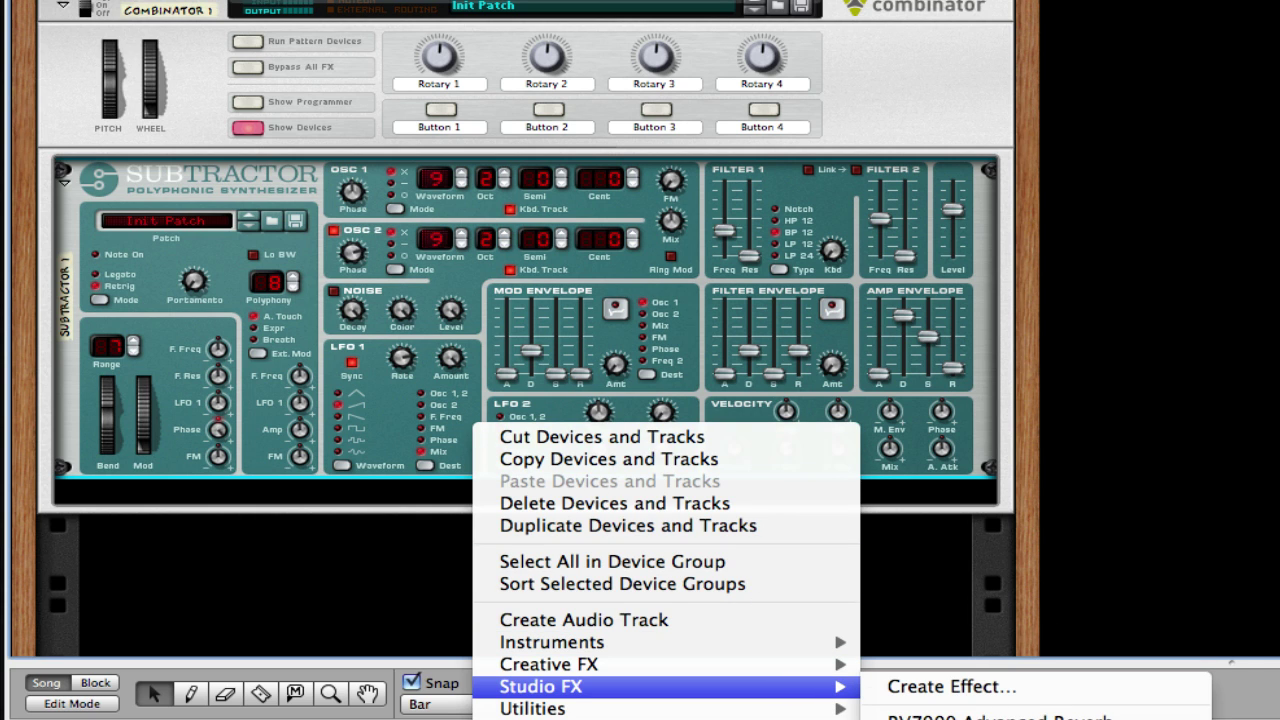
{"action": "left_click", "coordinate": [960, 716]}
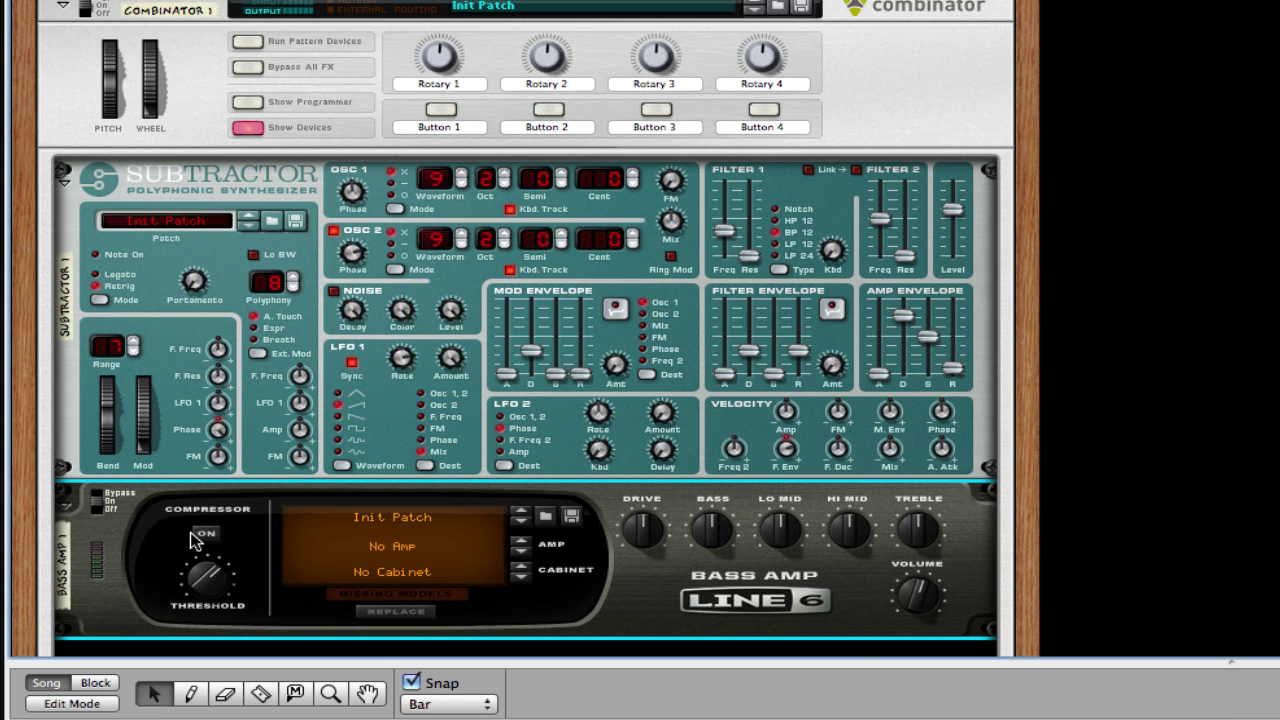
Step: Turn on the Bass Amp's compressor and add a Scream 4 Distortion from the Creative FX devices below the amp
{"action": "left_click", "coordinate": [198, 537]}
{"action": "scroll", "coordinate": [731, 558], "scroll_direction": "down", "scroll_amount": 5}
{"action": "right_click", "coordinate": [780, 400]}
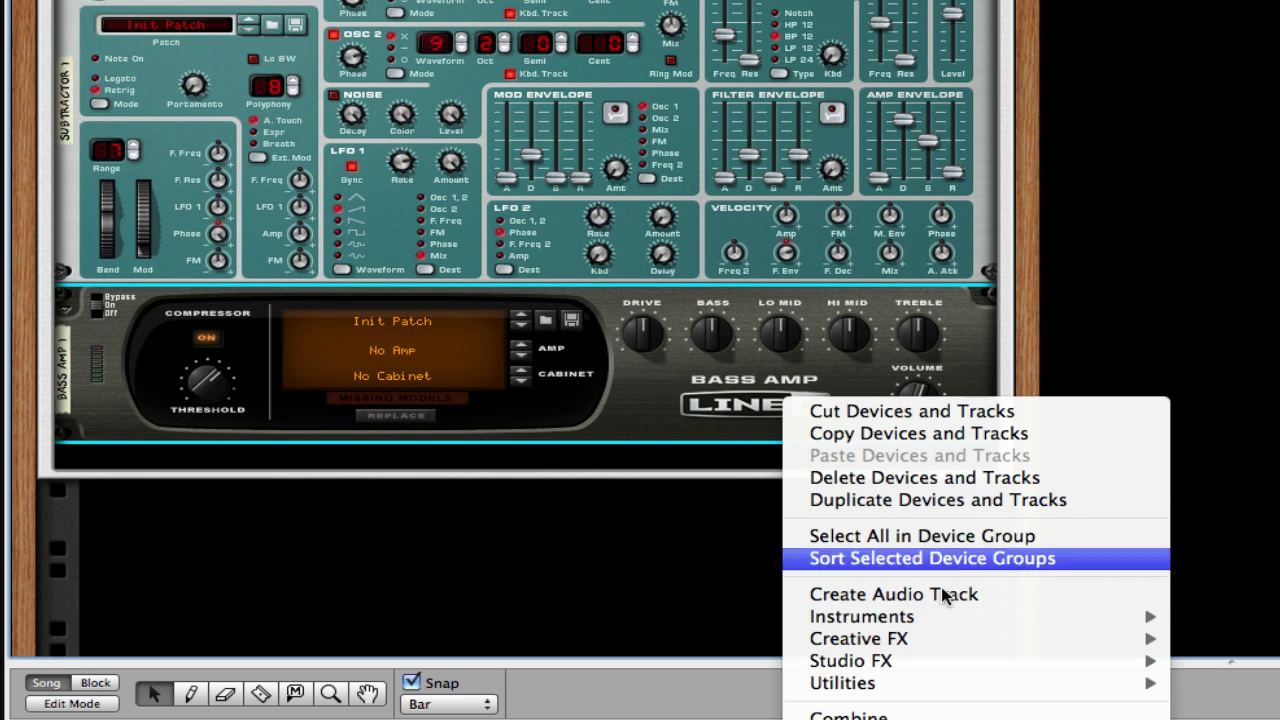
{"action": "mouse_move", "coordinate": [995, 665]}
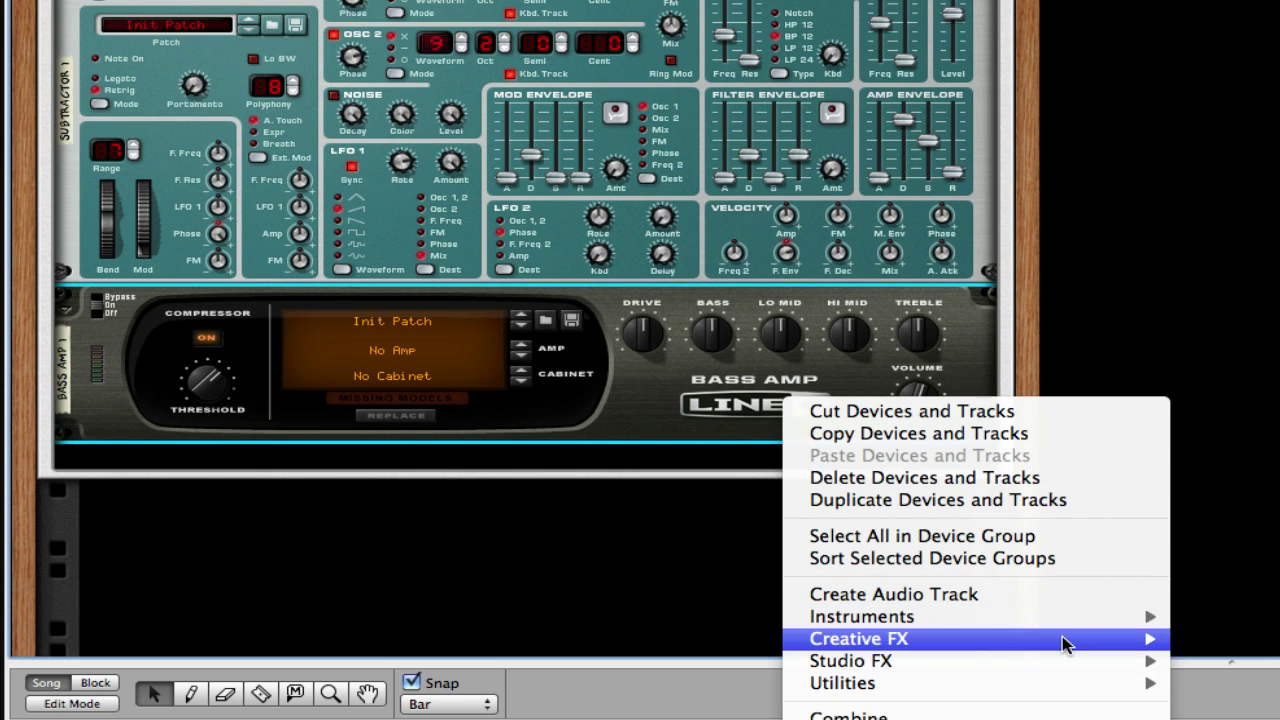
{"action": "mouse_move", "coordinate": [1066, 642]}
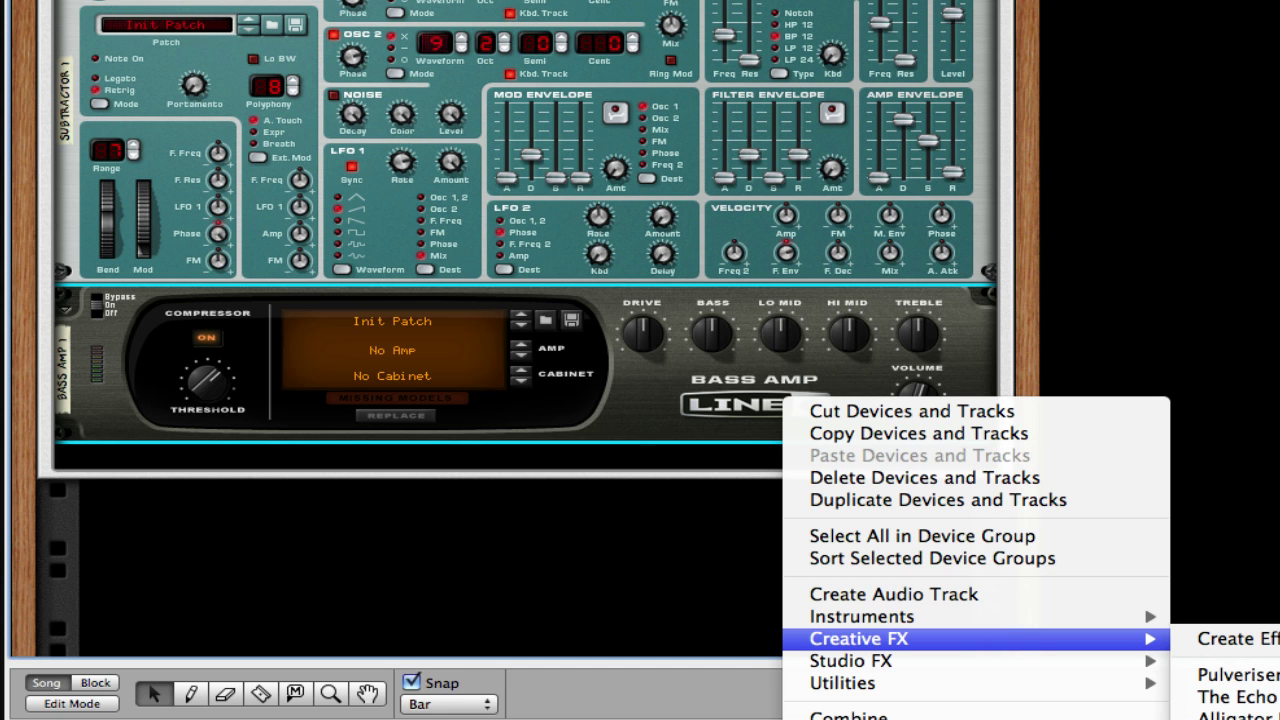
{"action": "left_click", "coordinate": [1238, 716]}
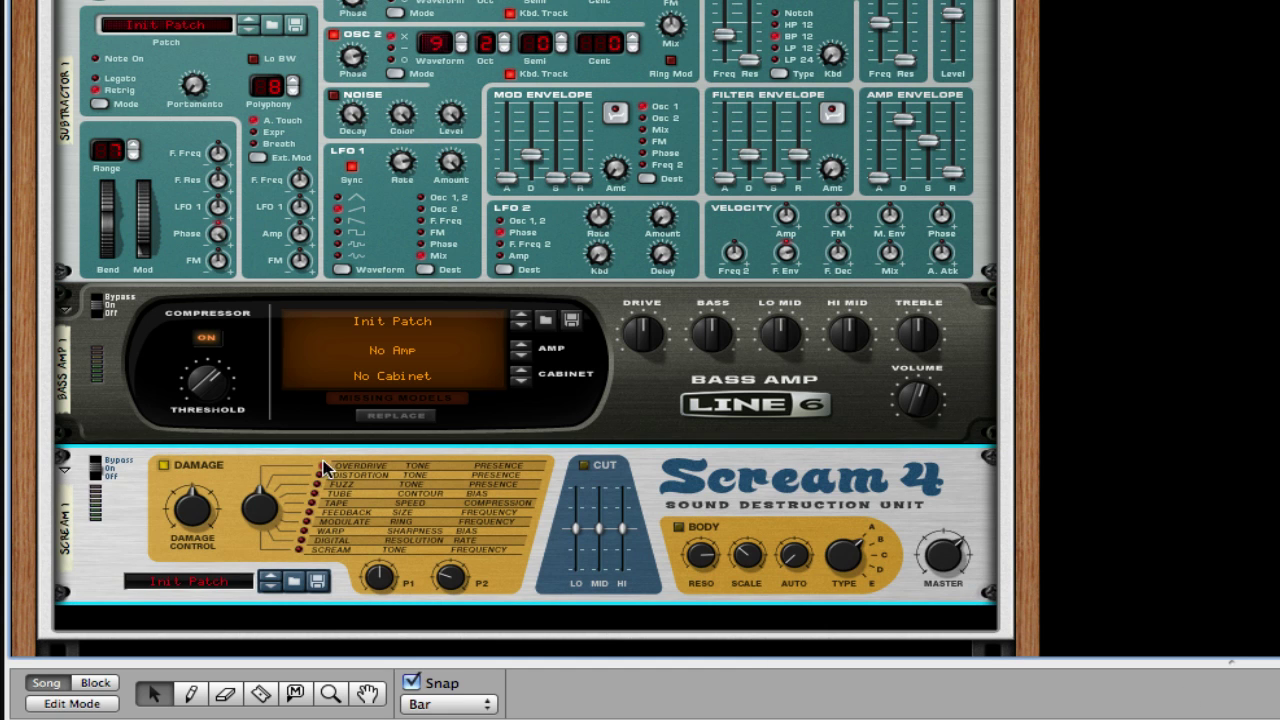
Step: Set Scream 4's Damage Control to 40, choose the Tube damage type, and raise the P2 parameter
{"action": "left_click_drag", "start_coordinate": [208, 514], "coordinate": [205, 533]}
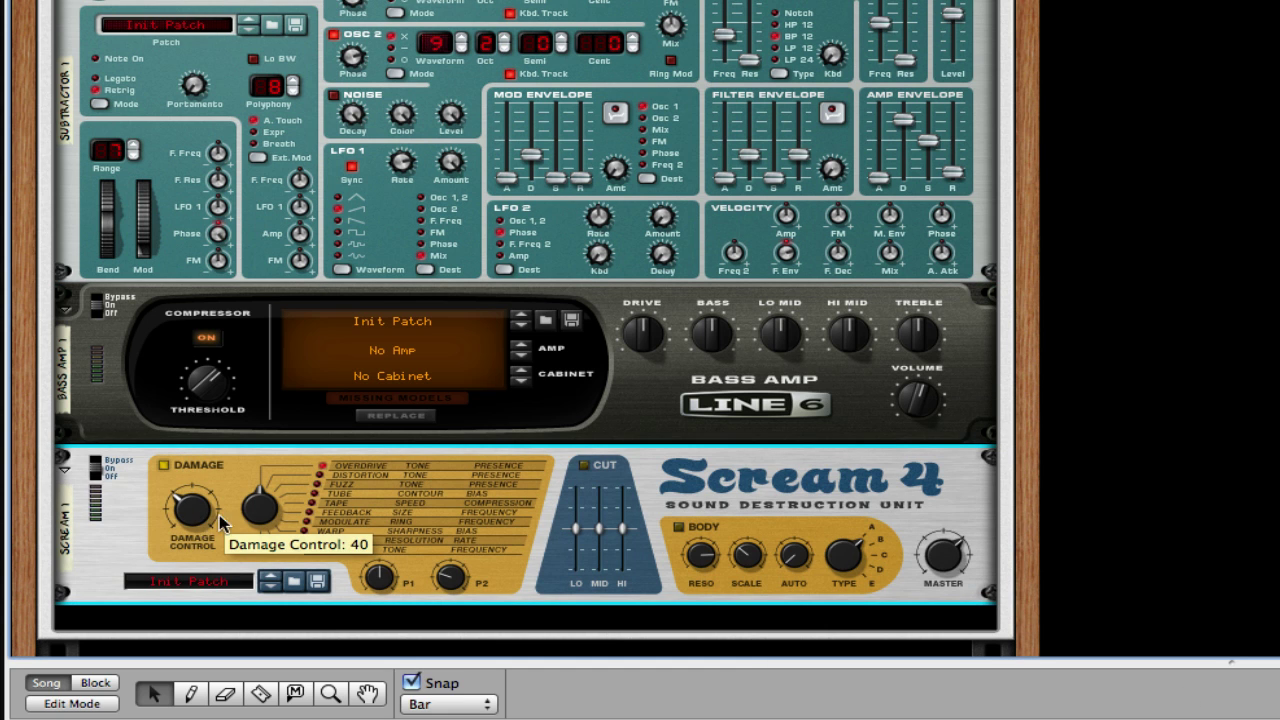
{"action": "left_click", "coordinate": [312, 492]}
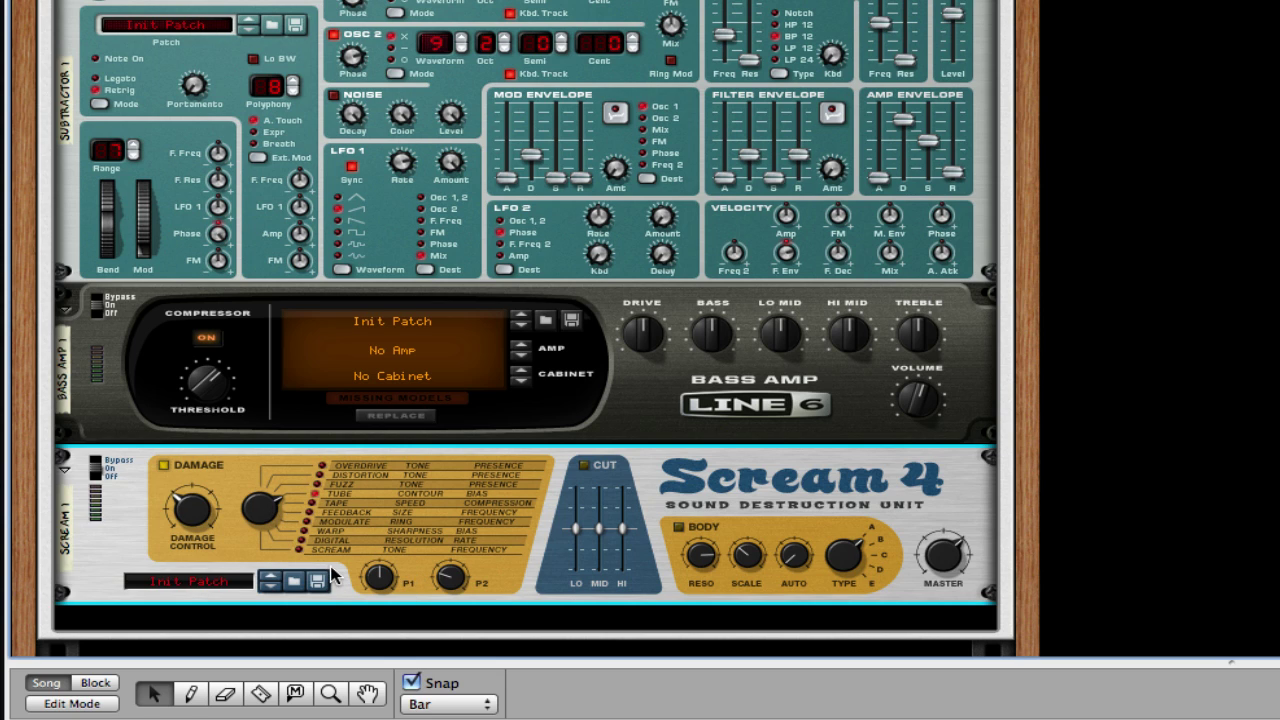
{"action": "left_click_drag", "start_coordinate": [450, 588], "coordinate": [438, 563]}
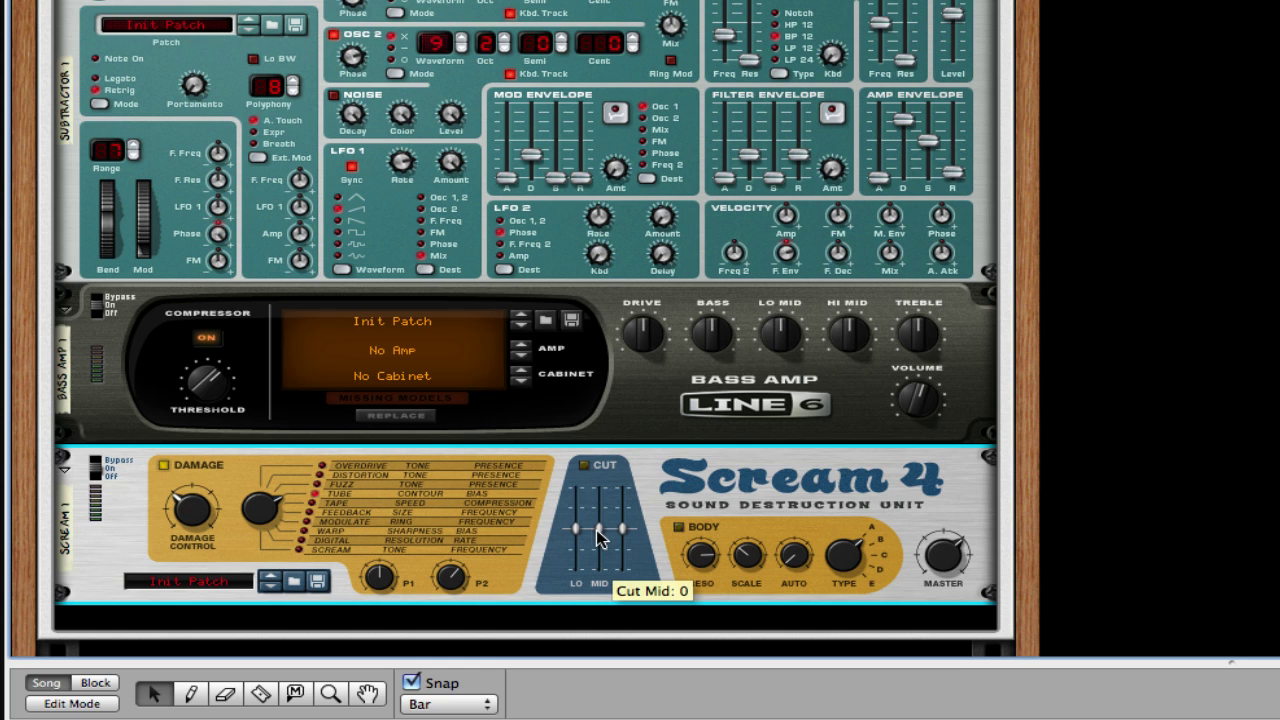
Step: Add a Pulsar LFO from the Utilities devices below the Scream 4 in the Combinator
{"action": "scroll", "coordinate": [575, 530], "scroll_direction": "down", "scroll_amount": 3}
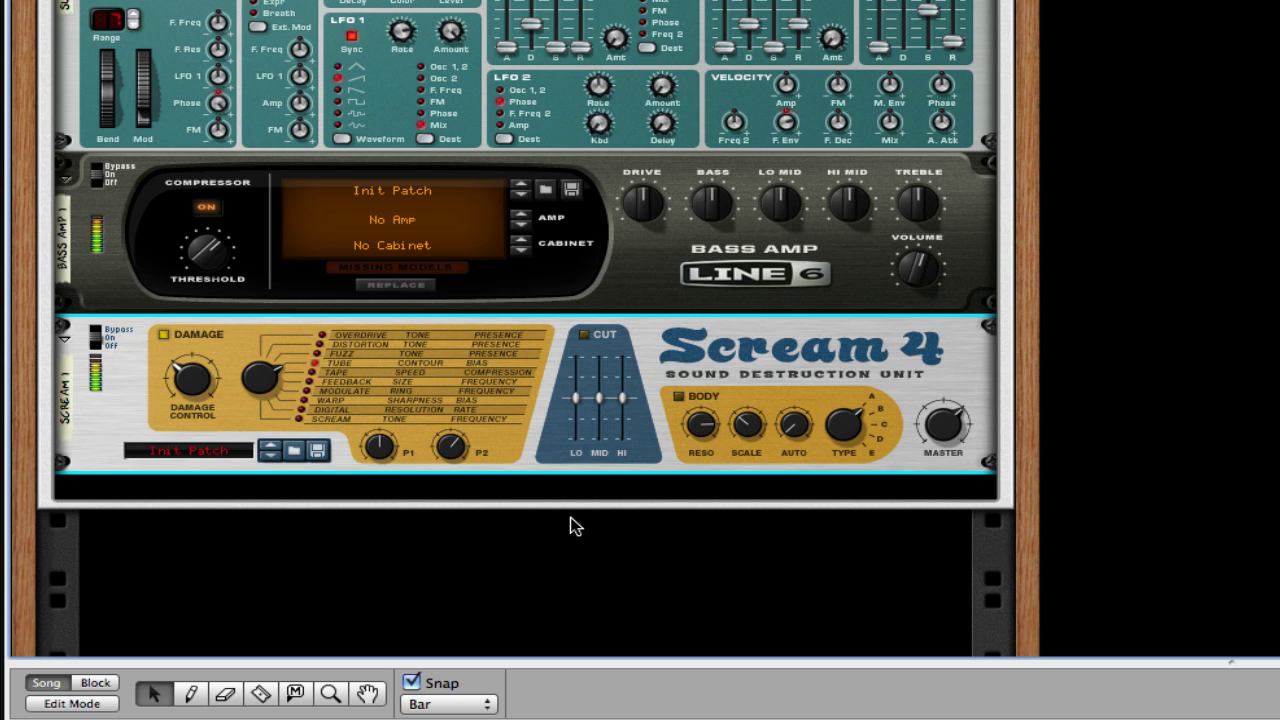
{"action": "scroll", "coordinate": [538, 343], "scroll_direction": "down", "scroll_amount": 3}
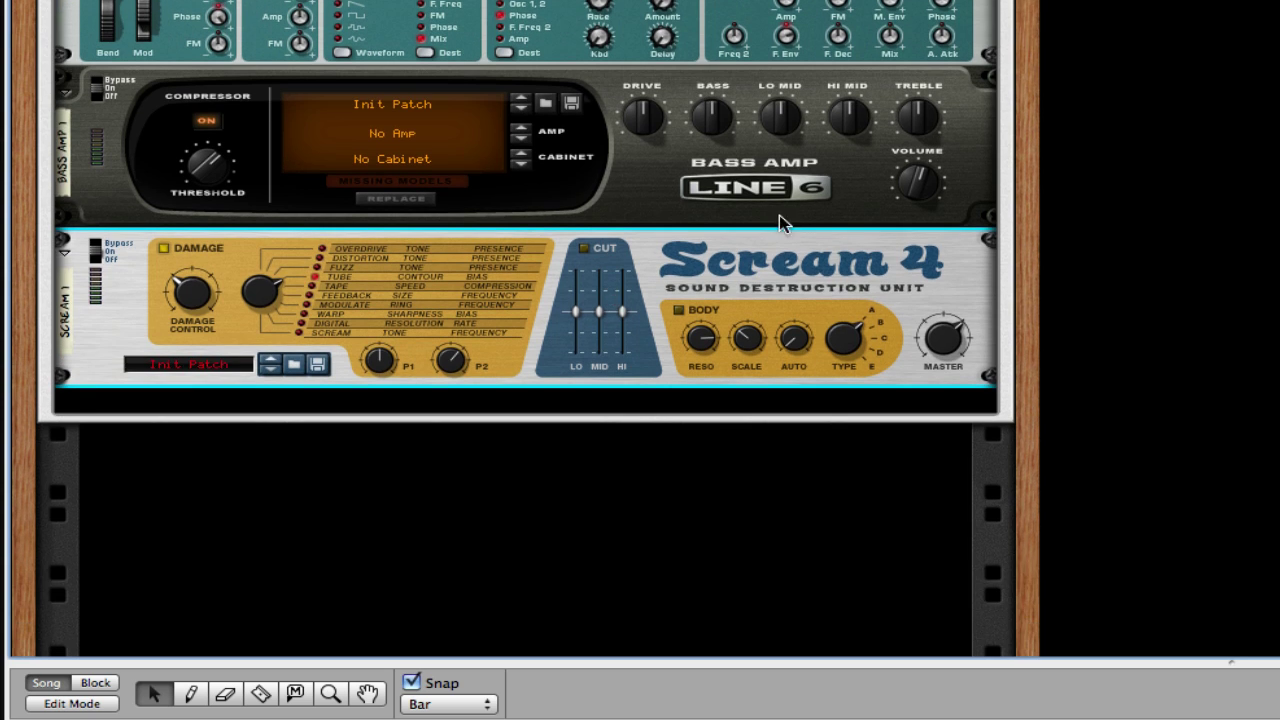
{"action": "right_click", "coordinate": [652, 355]}
{"action": "mouse_move", "coordinate": [857, 597]}
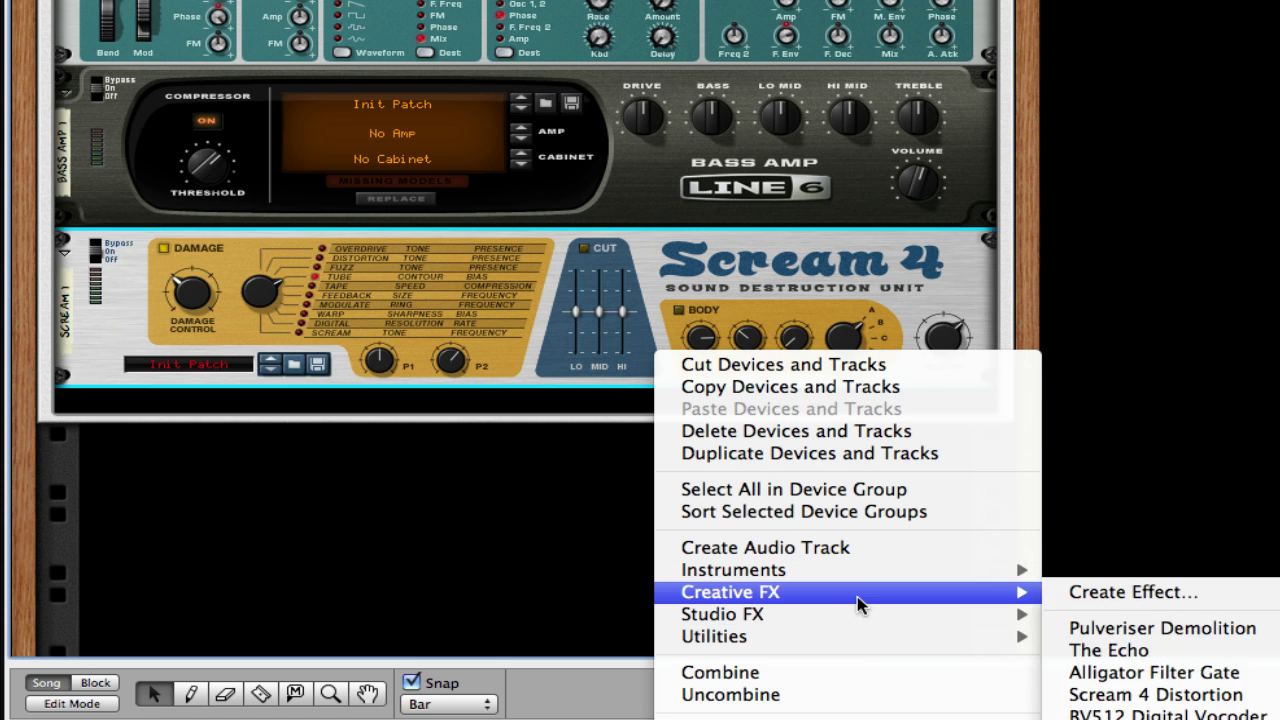
{"action": "mouse_move", "coordinate": [866, 636]}
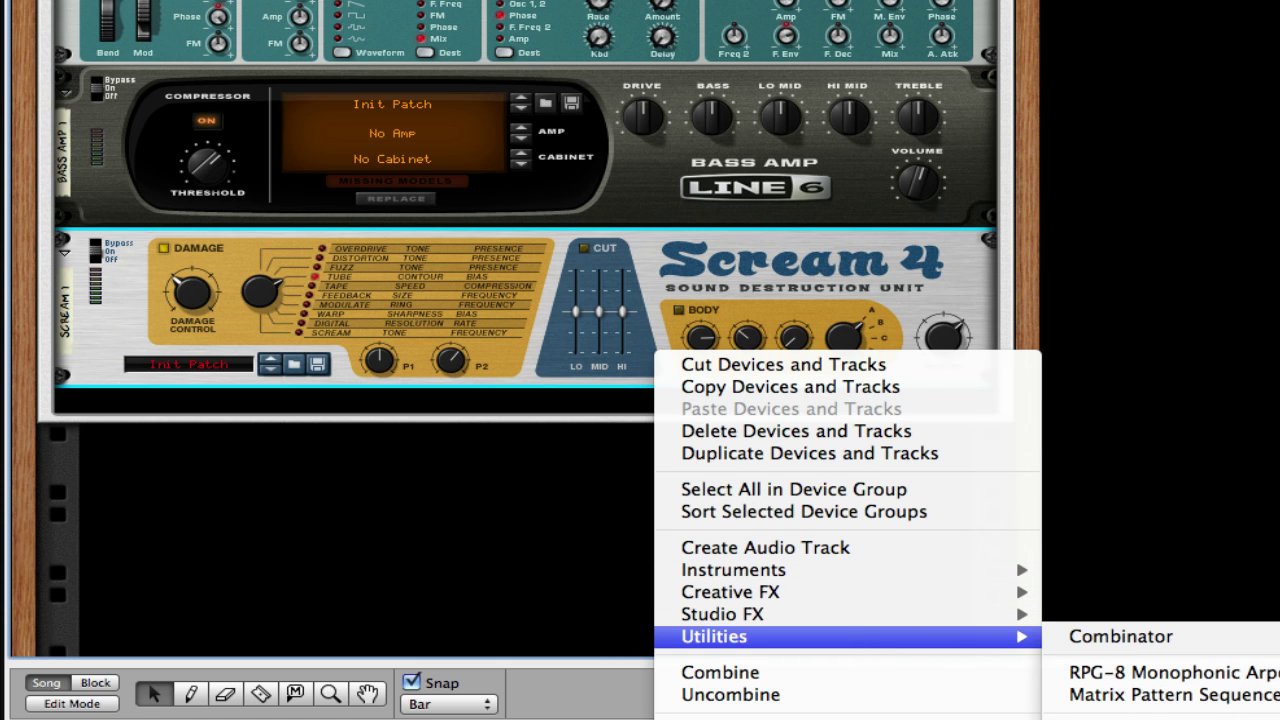
{"action": "left_click", "coordinate": [1150, 716]}
Step: Raise Pulsar's LFO 1 level to maximum, switch off its tempo sync, and lower its free rate to slightly below the midpoint
{"action": "scroll", "coordinate": [691, 359], "scroll_direction": "down", "scroll_amount": 3}
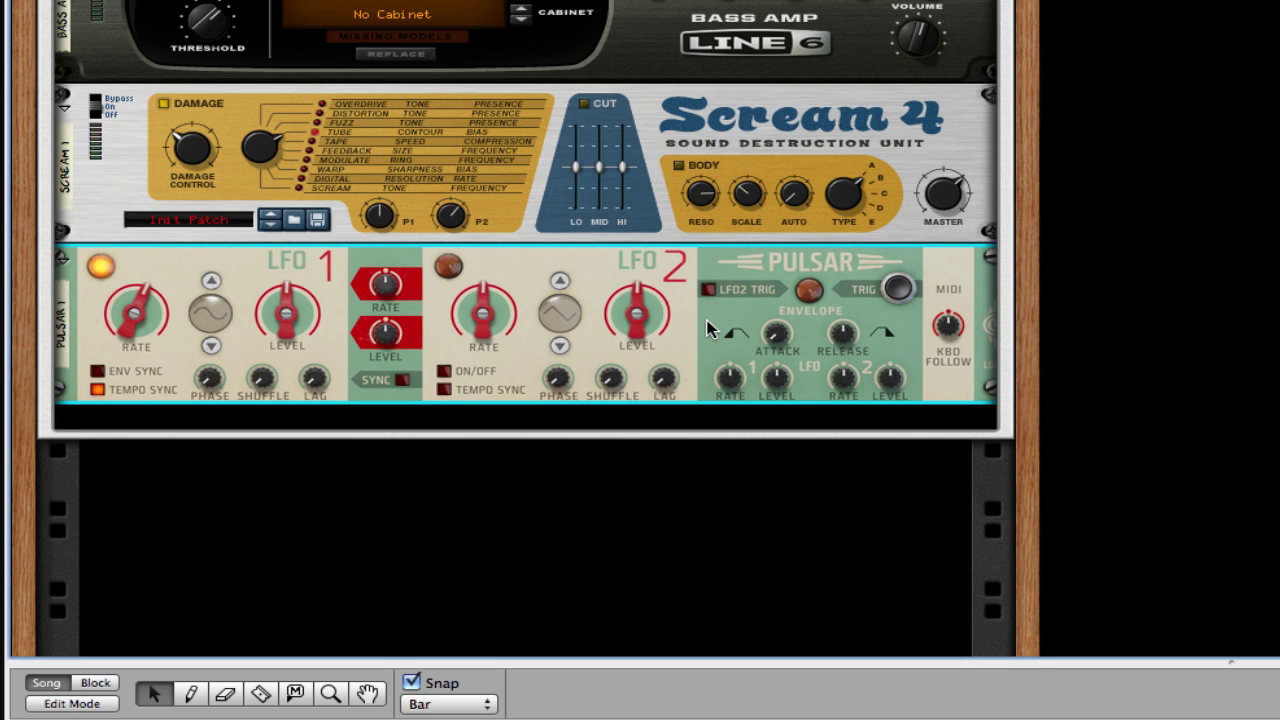
{"action": "scroll", "coordinate": [706, 330], "scroll_direction": "down", "scroll_amount": 1}
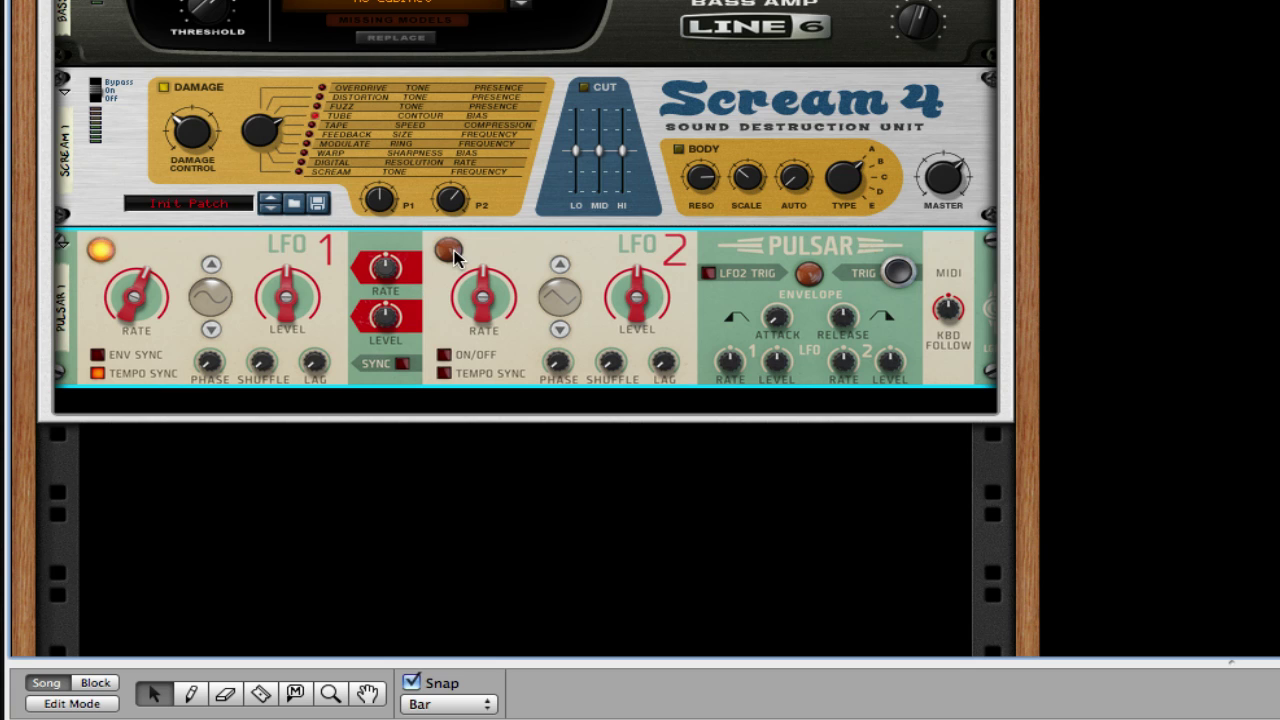
{"action": "left_click_drag", "start_coordinate": [288, 300], "coordinate": [263, 120]}
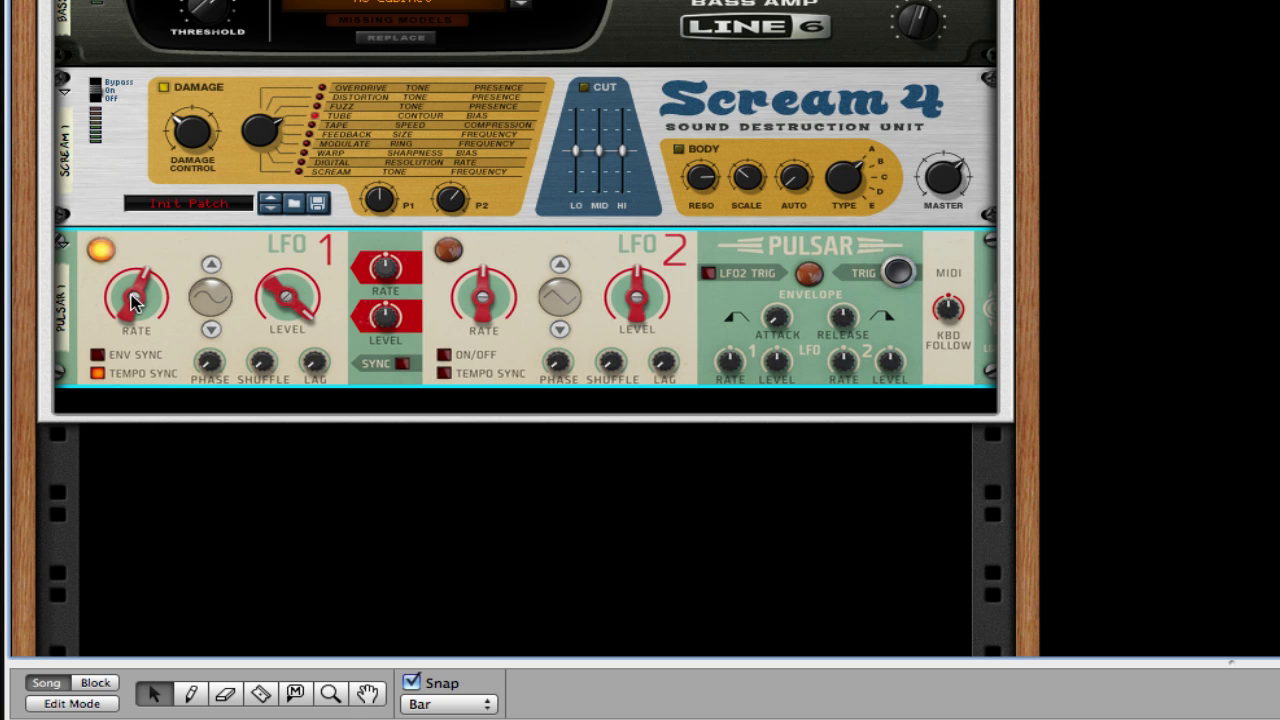
{"action": "left_click_drag", "start_coordinate": [131, 297], "coordinate": [131, 309]}
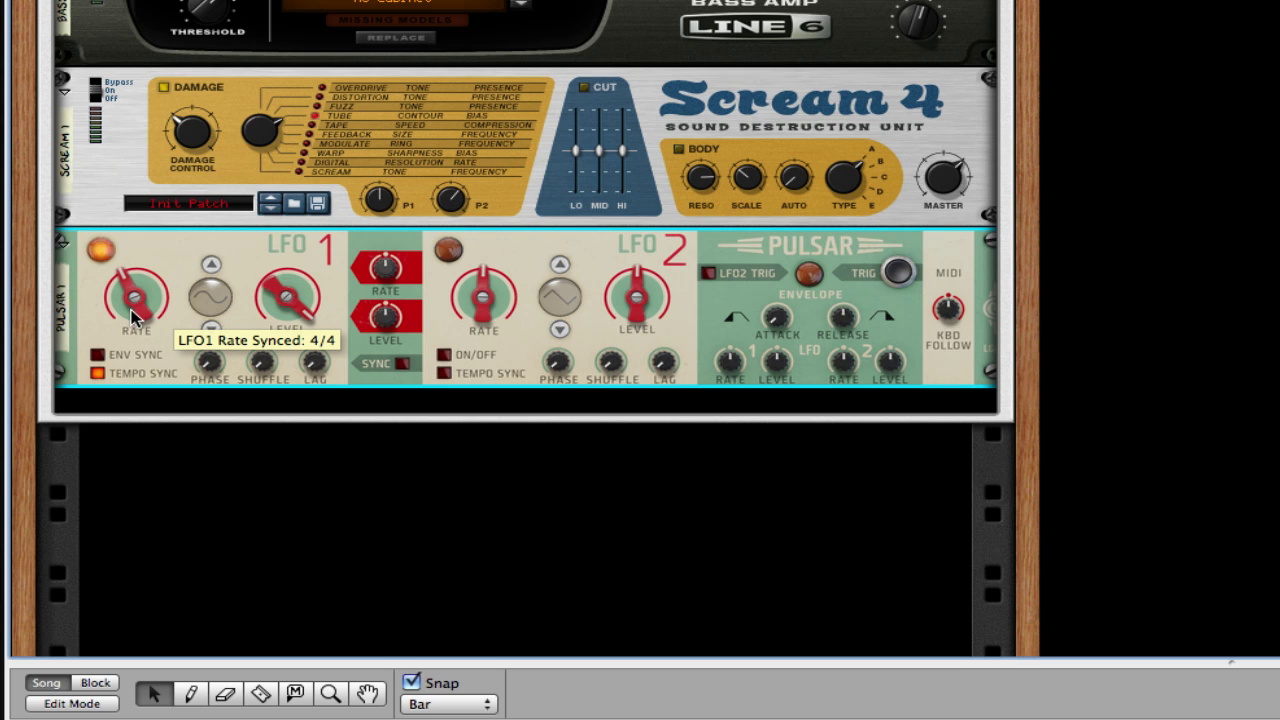
{"action": "left_click", "coordinate": [97, 373]}
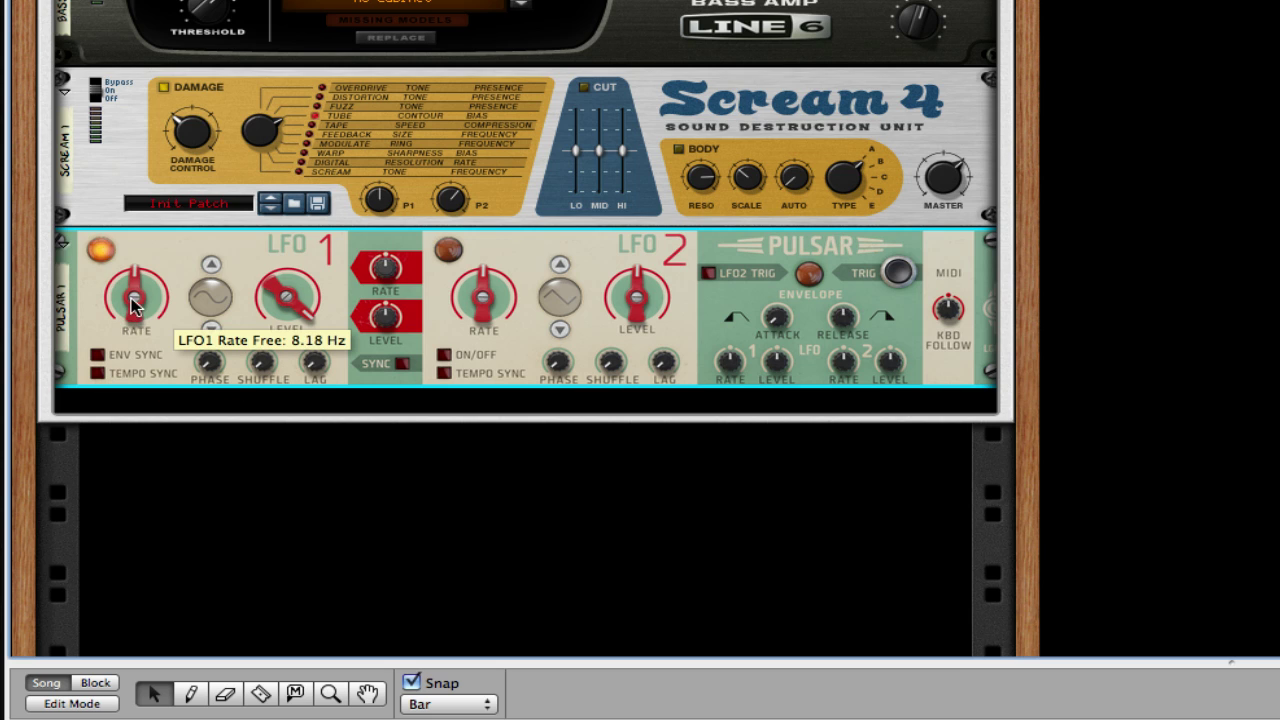
{"action": "left_click_drag", "start_coordinate": [132, 305], "coordinate": [132, 308]}
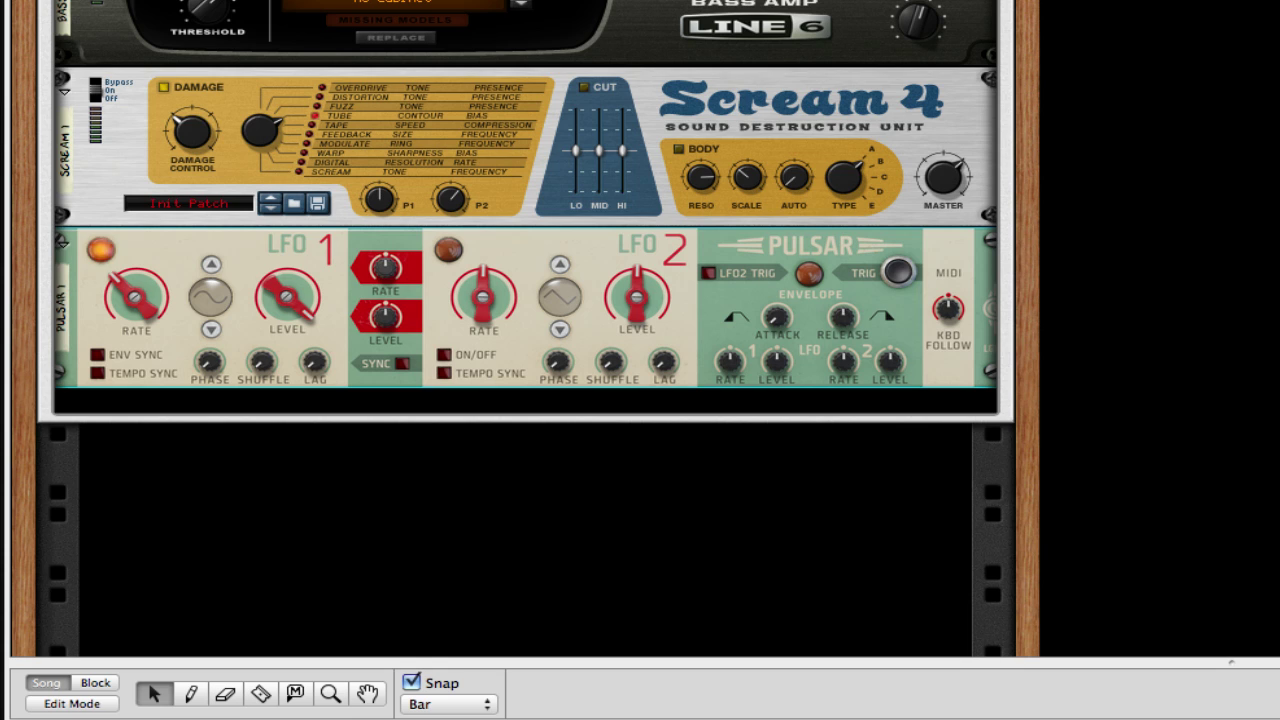
{"action": "left_click_drag", "start_coordinate": [145, 311], "coordinate": [145, 303]}
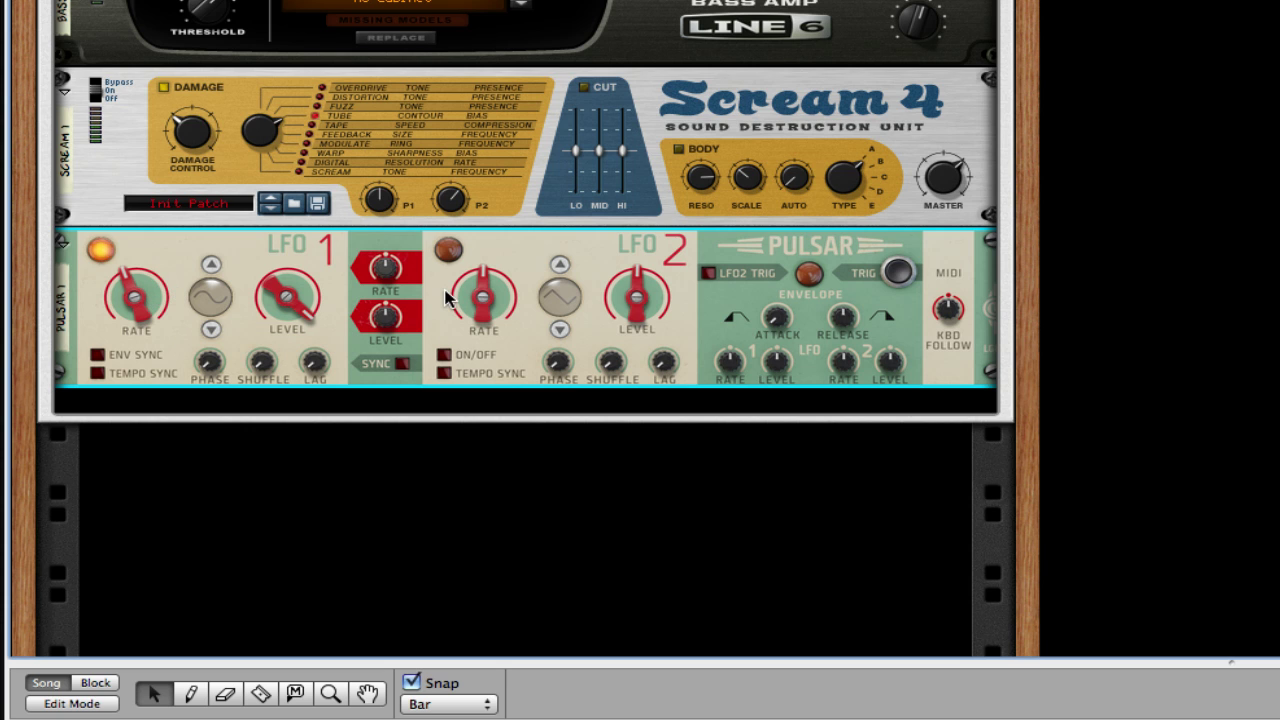
Step: On the rear of the rack, patch Pulsar's first LFO 1 CV output to SubTractor's Filter 1 Freq input and set that input's amount to 28
{"action": "key", "text": "Tab"}
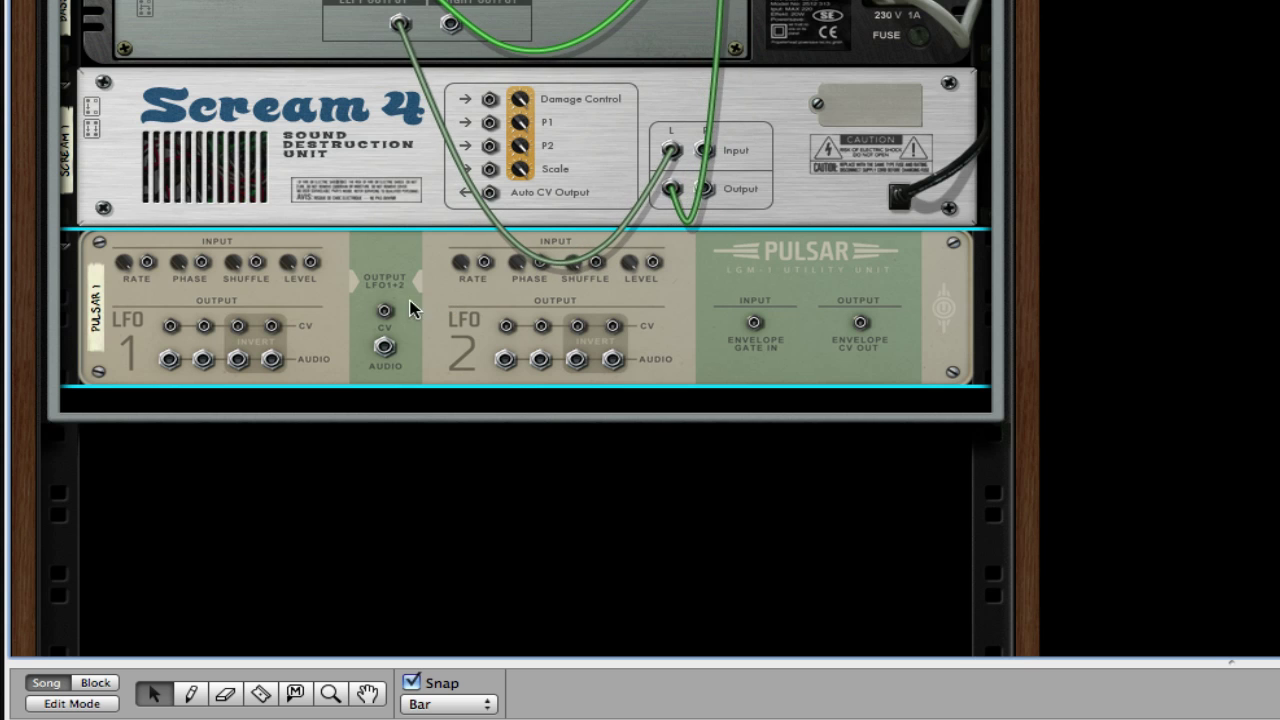
{"action": "scroll", "coordinate": [172, 332], "scroll_direction": "up", "scroll_amount": 3}
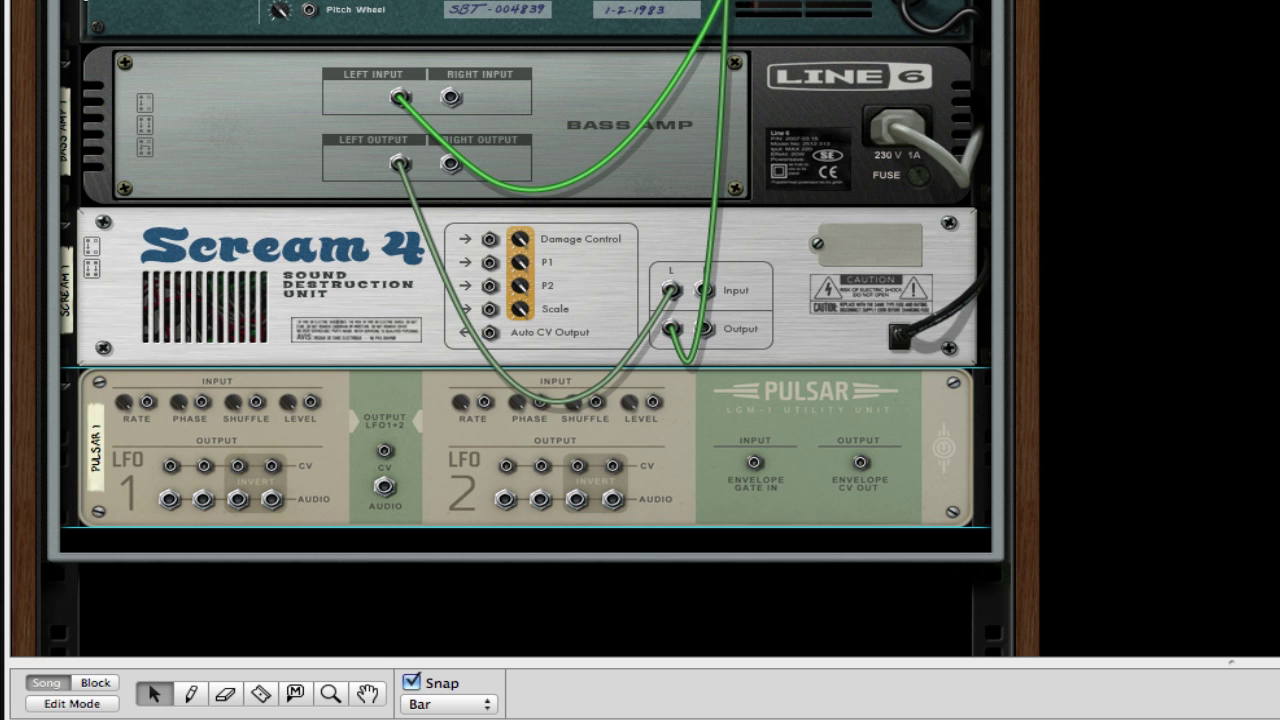
{"action": "left_click", "coordinate": [385, 340]}
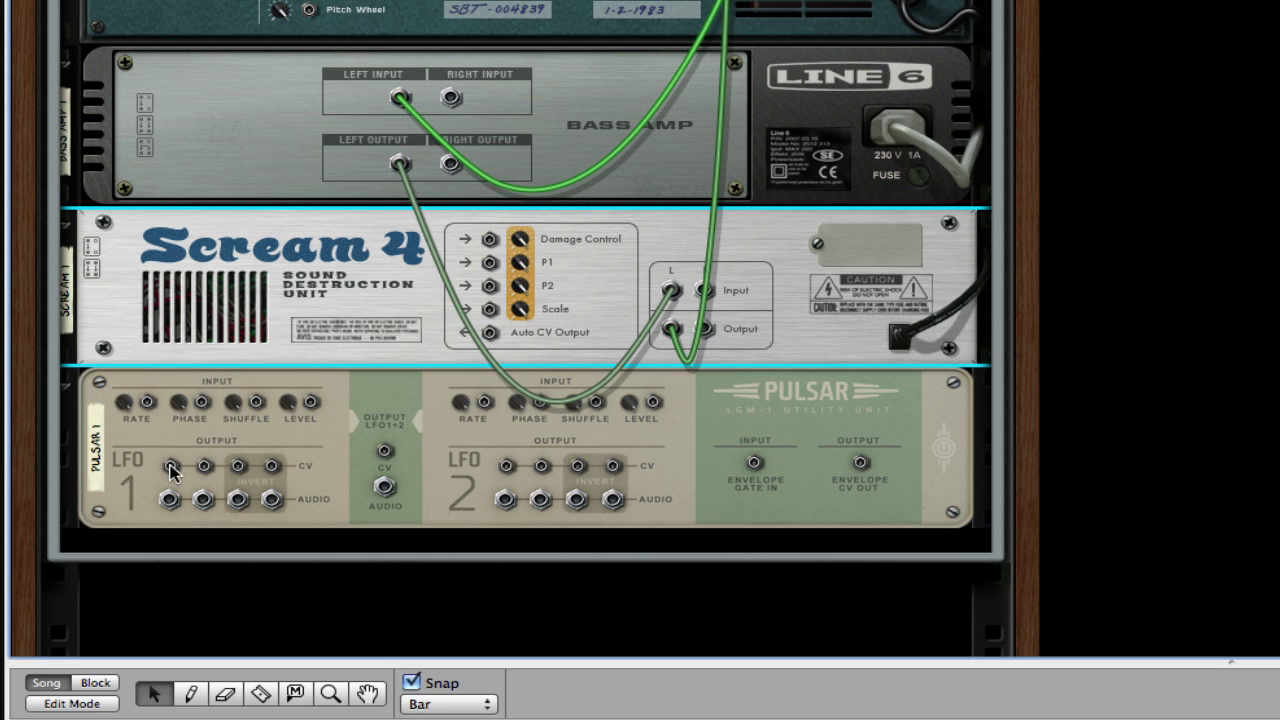
{"action": "left_click_drag", "start_coordinate": [171, 471], "coordinate": [287, 76]}
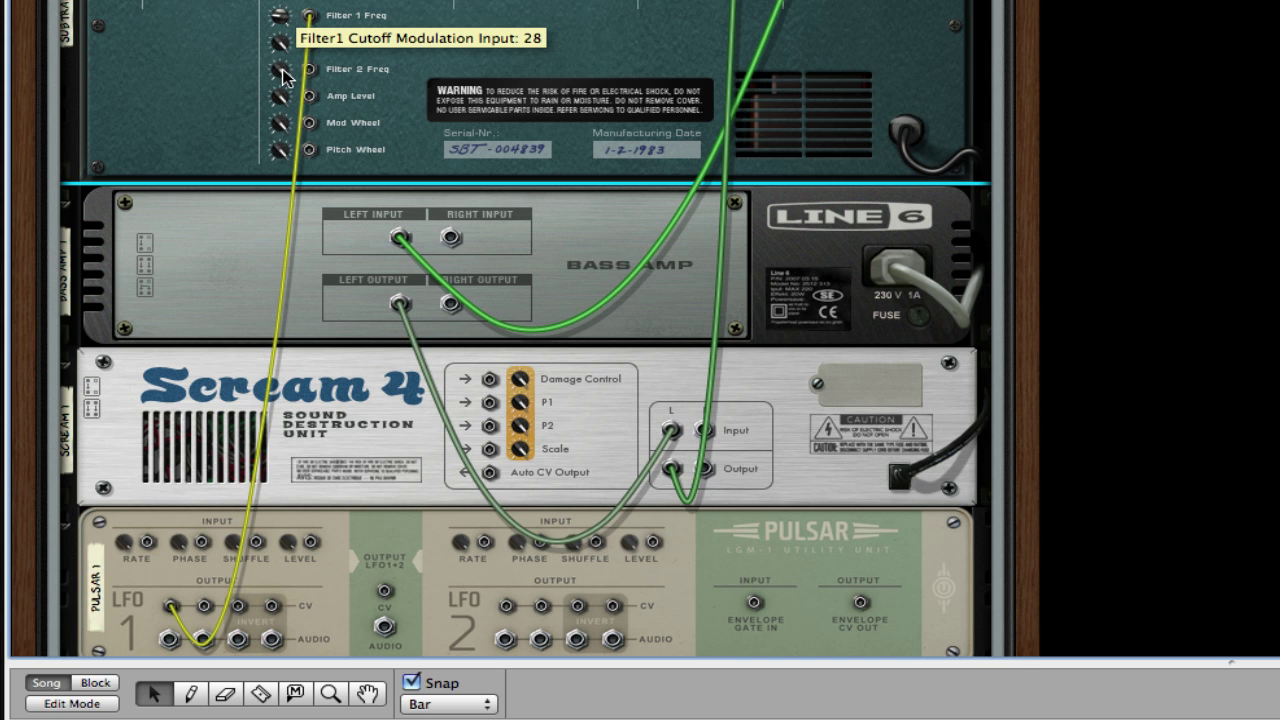
{"action": "scroll", "coordinate": [537, 90], "scroll_direction": "down", "scroll_amount": 5}
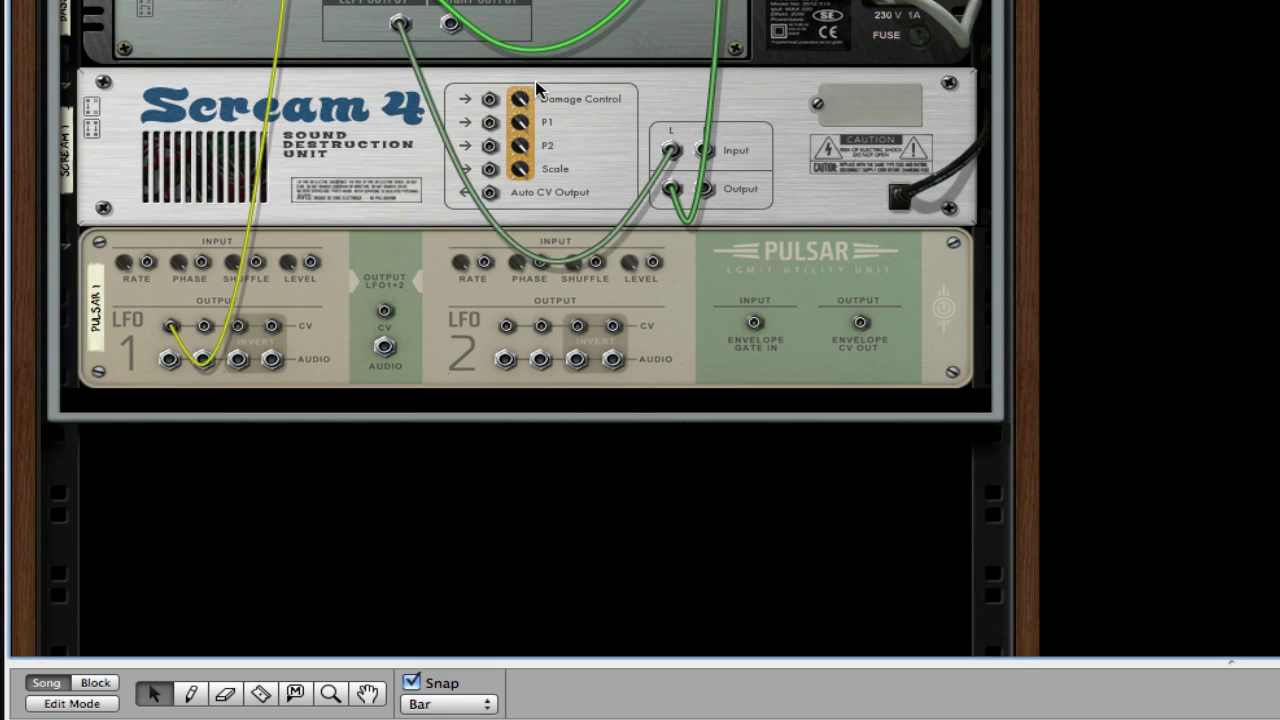
{"action": "key", "text": "Tab"}
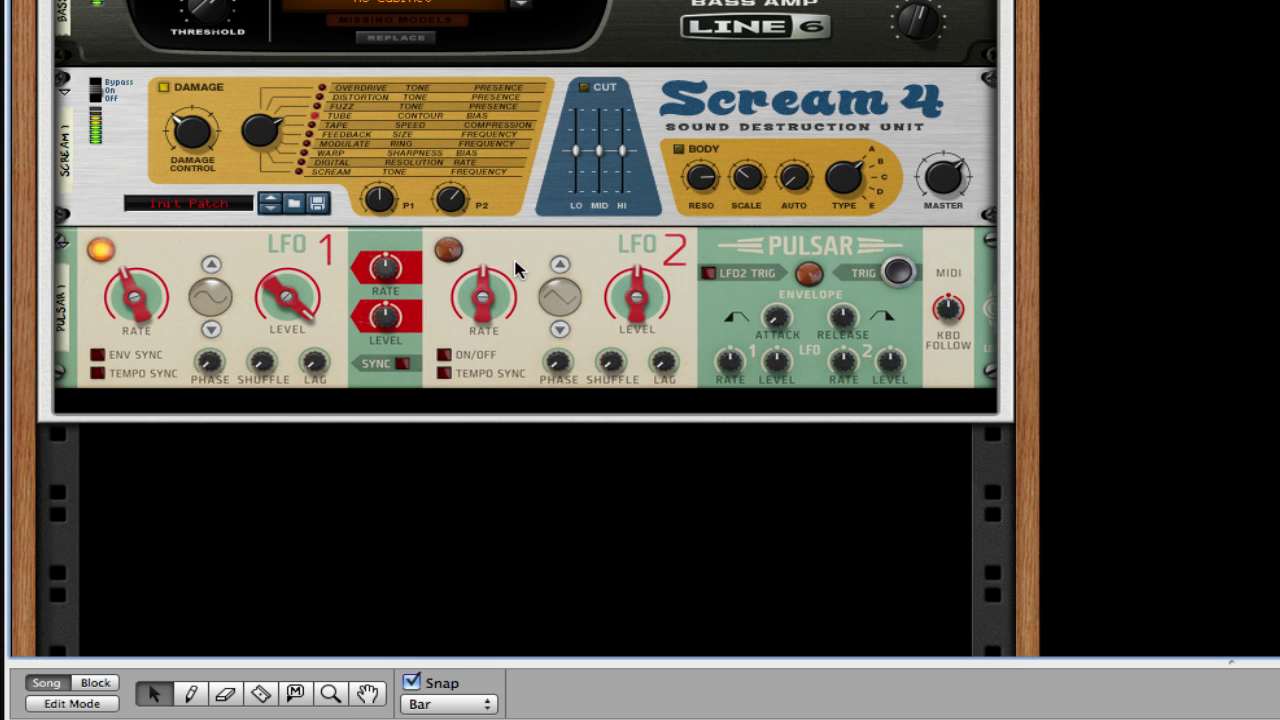
{"action": "key", "text": "Tab"}
{"action": "key", "text": "Tab"}
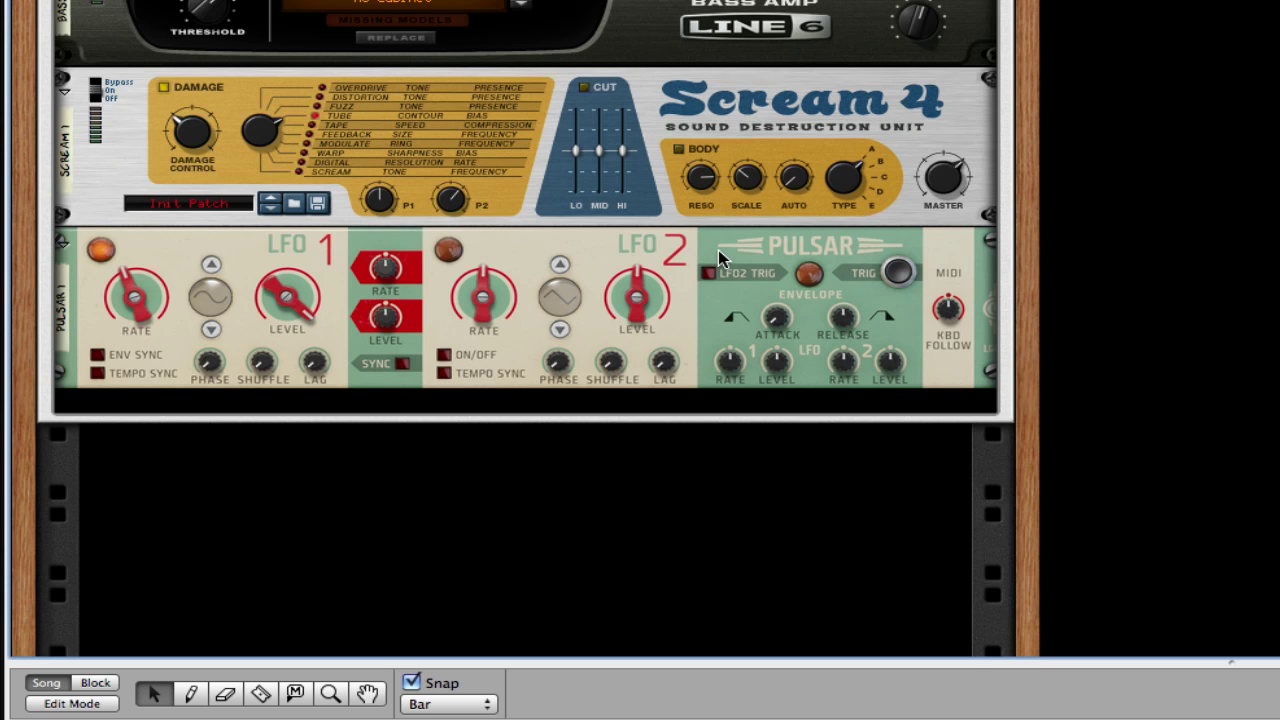
Step: Add an MClass Equalizer below the Pulsar and an MClass Maximizer below the equalizer from the Studio FX devices
{"action": "right_click", "coordinate": [607, 245]}
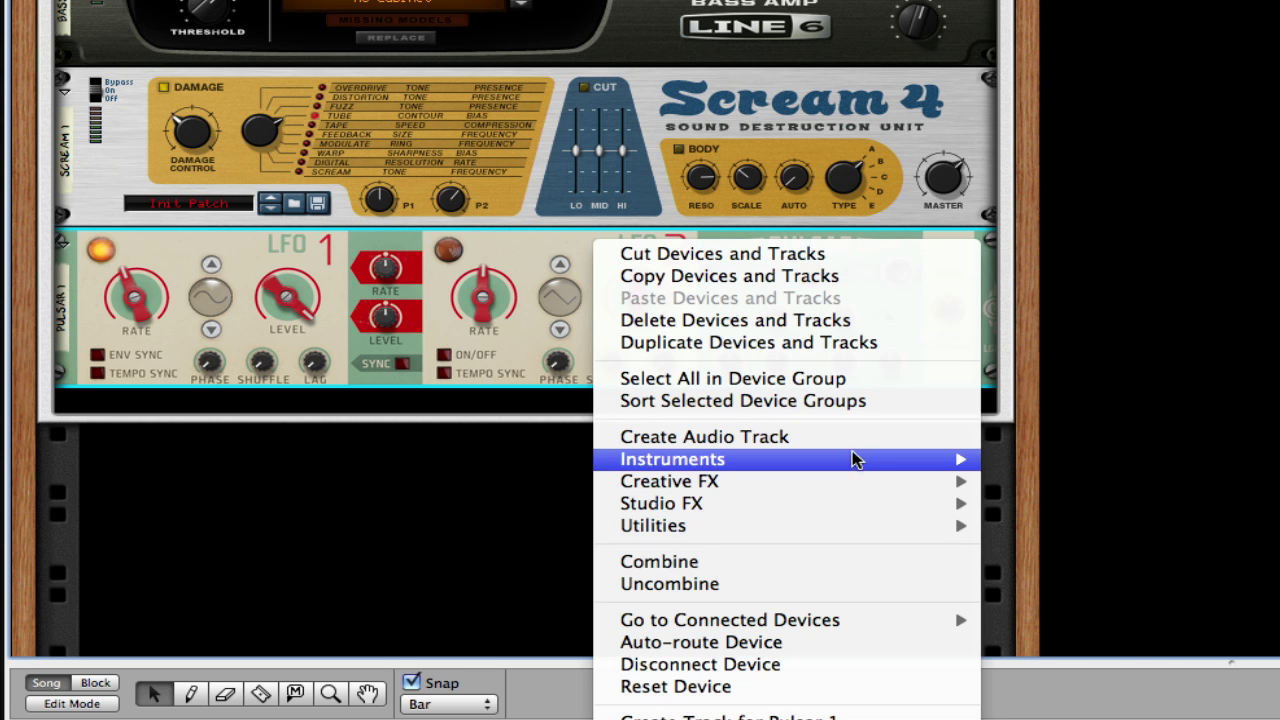
{"action": "mouse_move", "coordinate": [866, 492]}
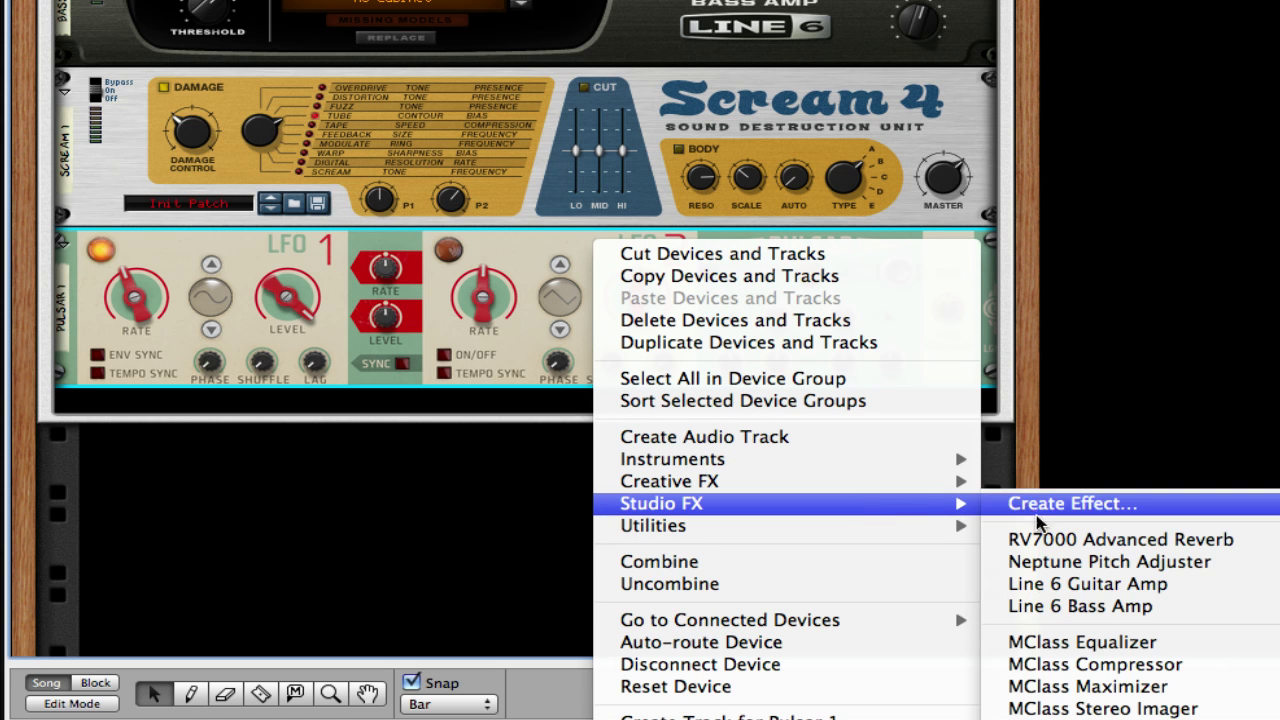
{"action": "left_click", "coordinate": [1182, 652]}
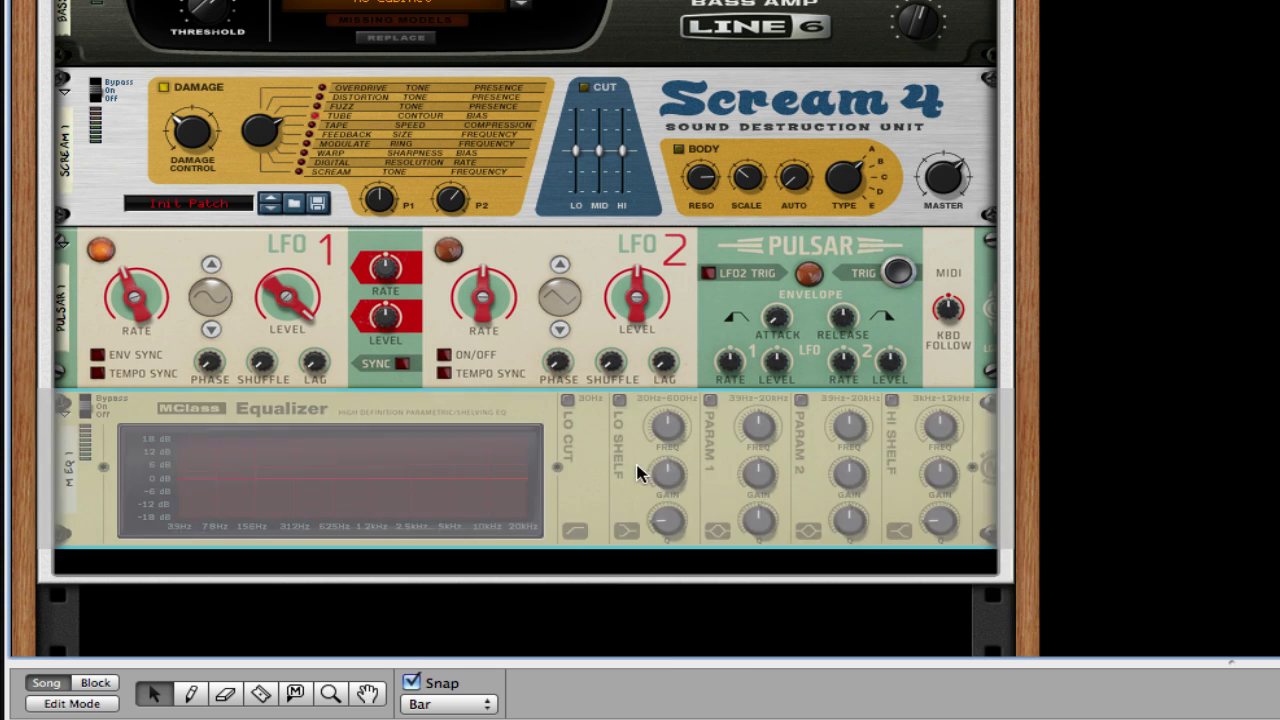
{"action": "right_click", "coordinate": [642, 466]}
{"action": "mouse_move", "coordinate": [884, 688]}
{"action": "mouse_move", "coordinate": [900, 716]}
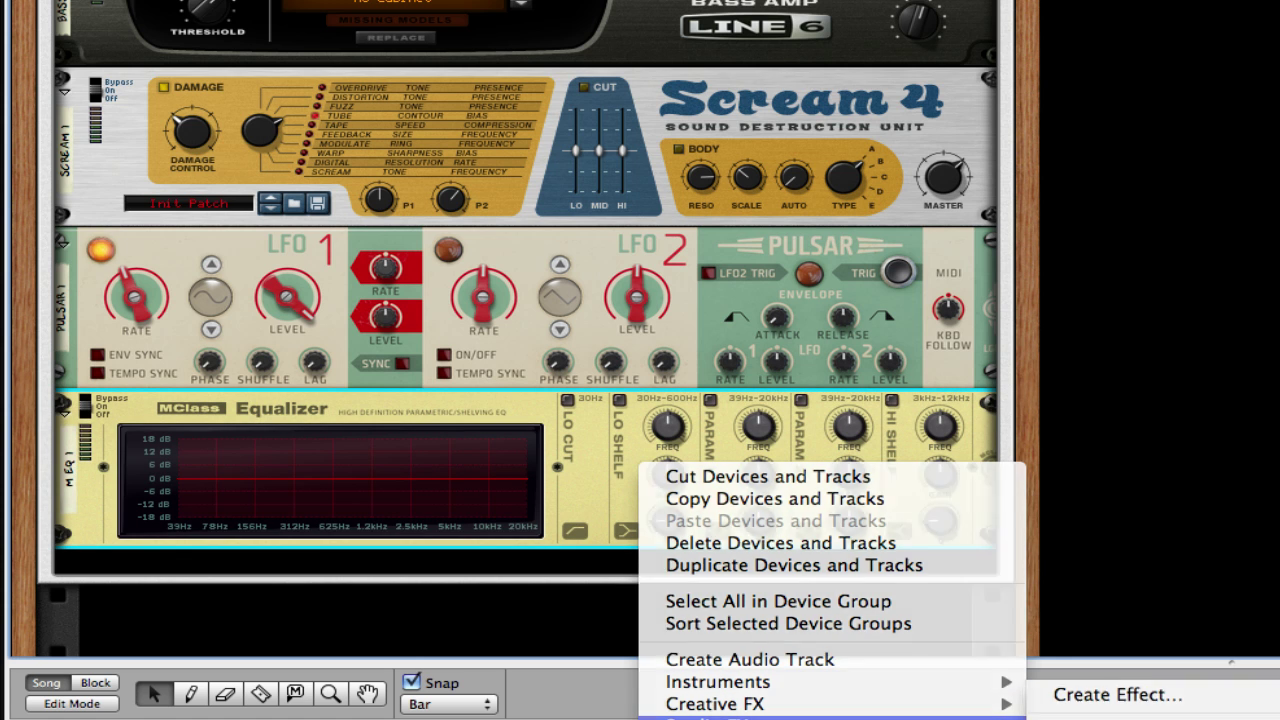
{"action": "left_click", "coordinate": [1110, 716]}
Step: Enable the equalizer's low cut, and shape Param 1 into a narrow full-depth cut around 200 Hz
{"action": "left_click", "coordinate": [568, 274]}
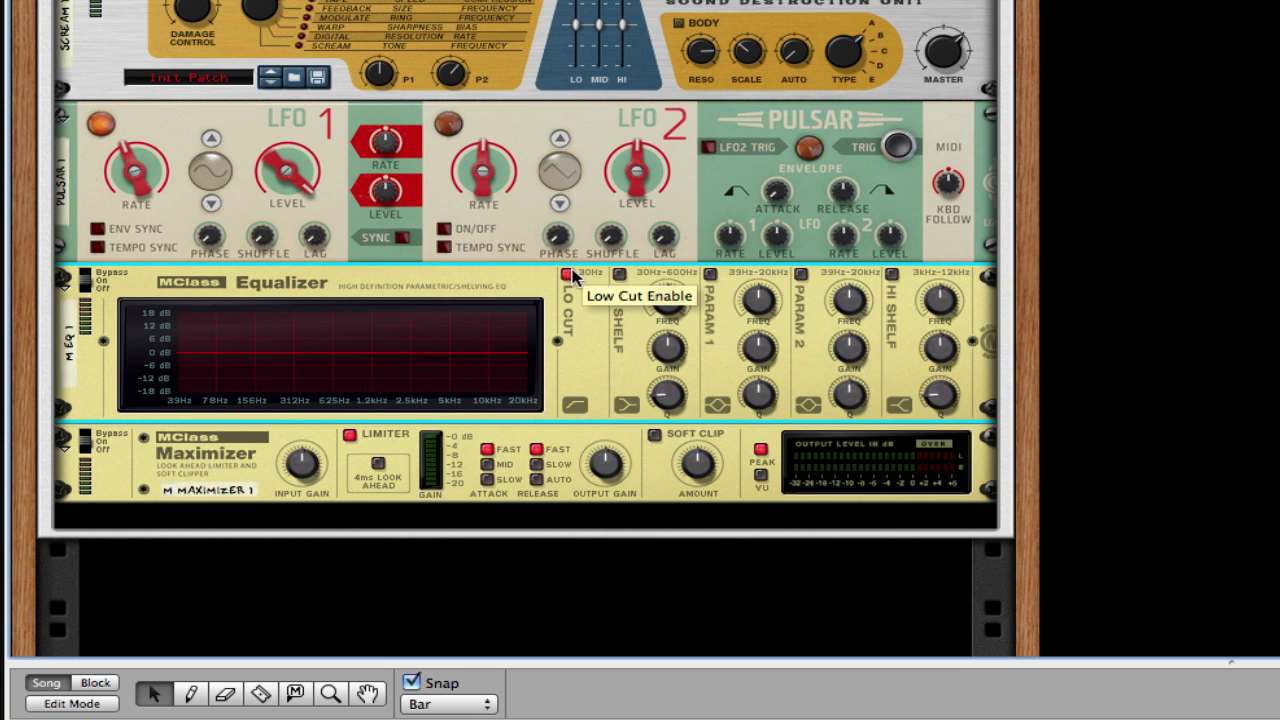
{"action": "left_click", "coordinate": [710, 274]}
{"action": "left_click_drag", "start_coordinate": [744, 301], "coordinate": [756, 483]}
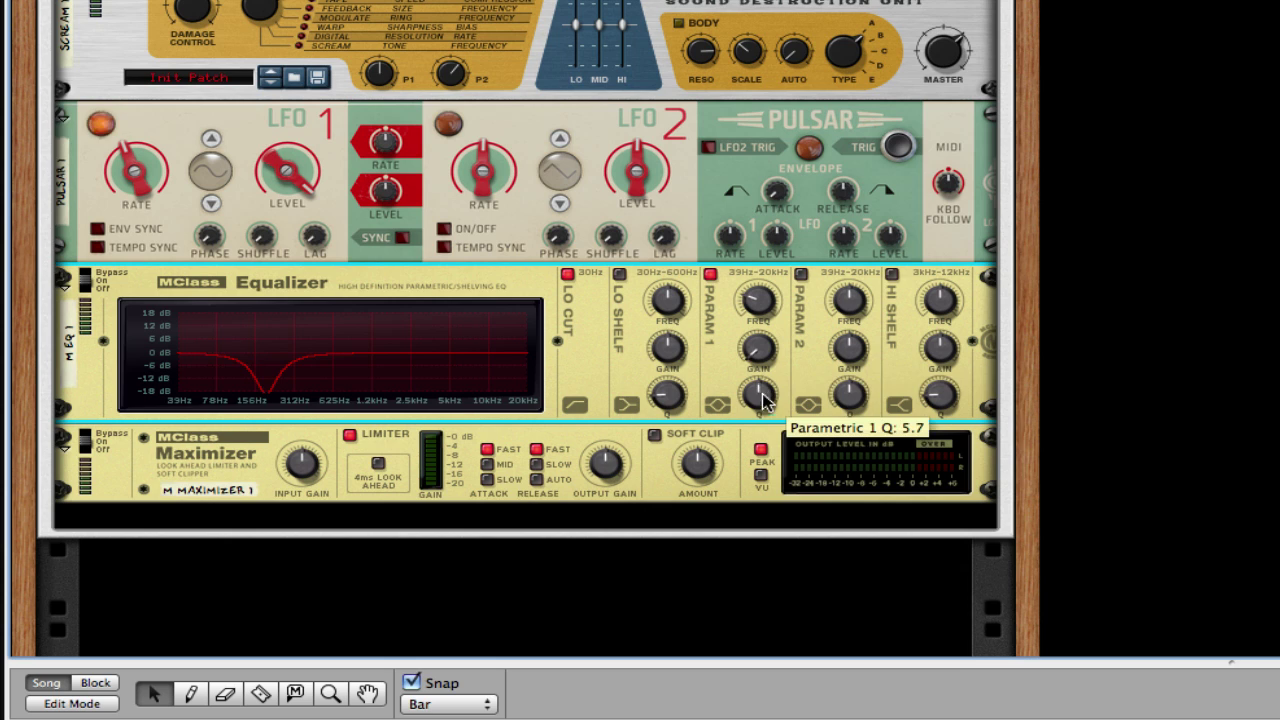
{"action": "left_click_drag", "start_coordinate": [757, 391], "coordinate": [758, 372]}
Step: Enable the equalizer's Param 2, raise its frequency above the midpoint, lower its gain to minimum, and set its Q to 32.0
{"action": "left_click", "coordinate": [801, 275]}
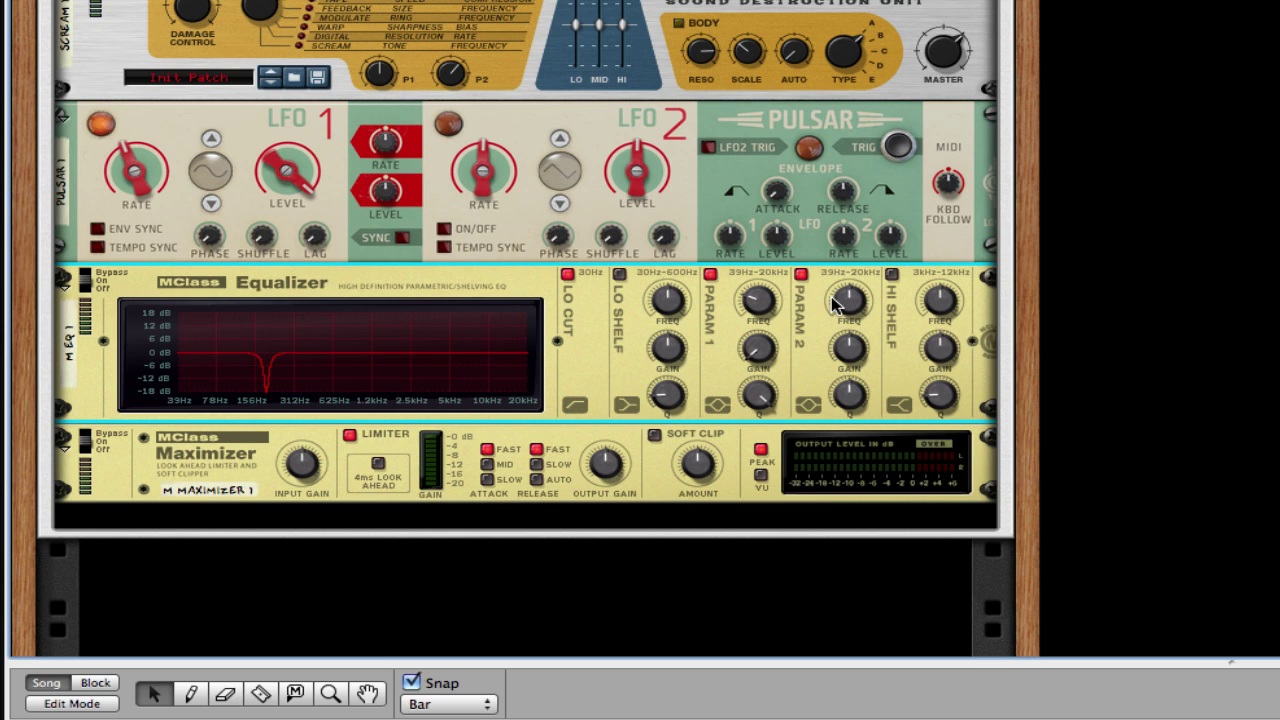
{"action": "left_click_drag", "start_coordinate": [847, 312], "coordinate": [853, 298]}
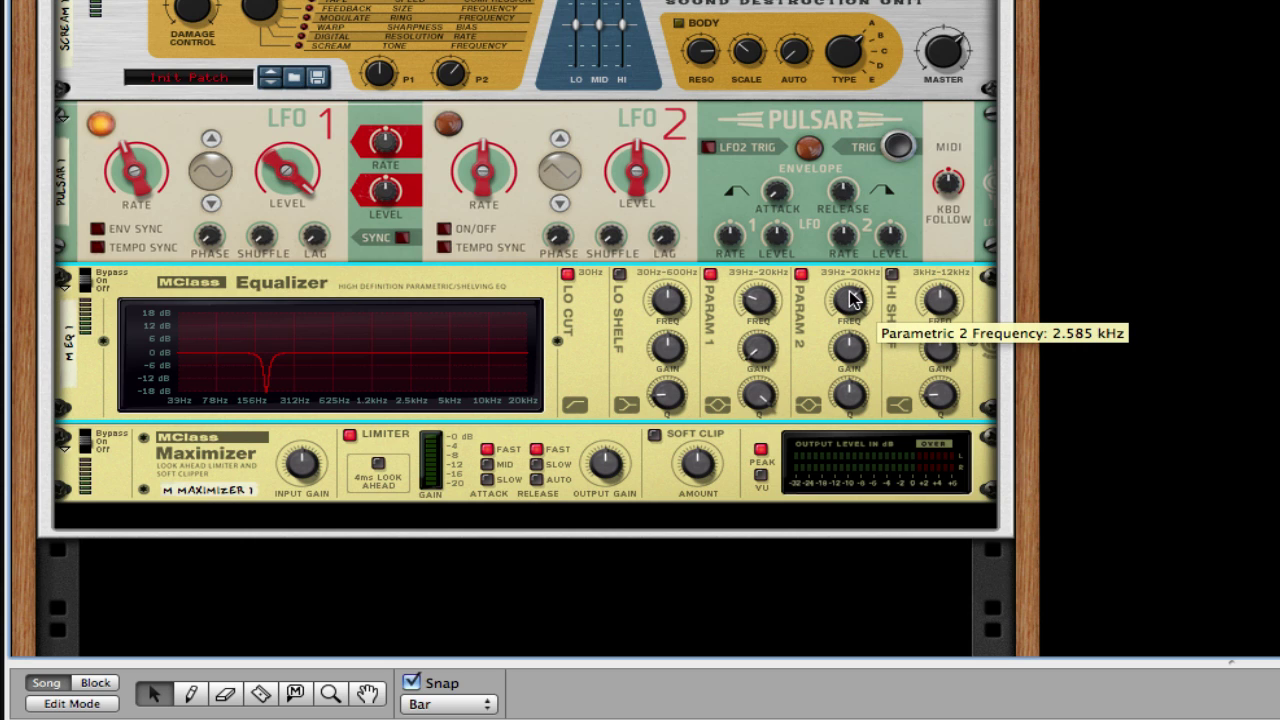
{"action": "left_click_drag", "start_coordinate": [851, 298], "coordinate": [852, 296]}
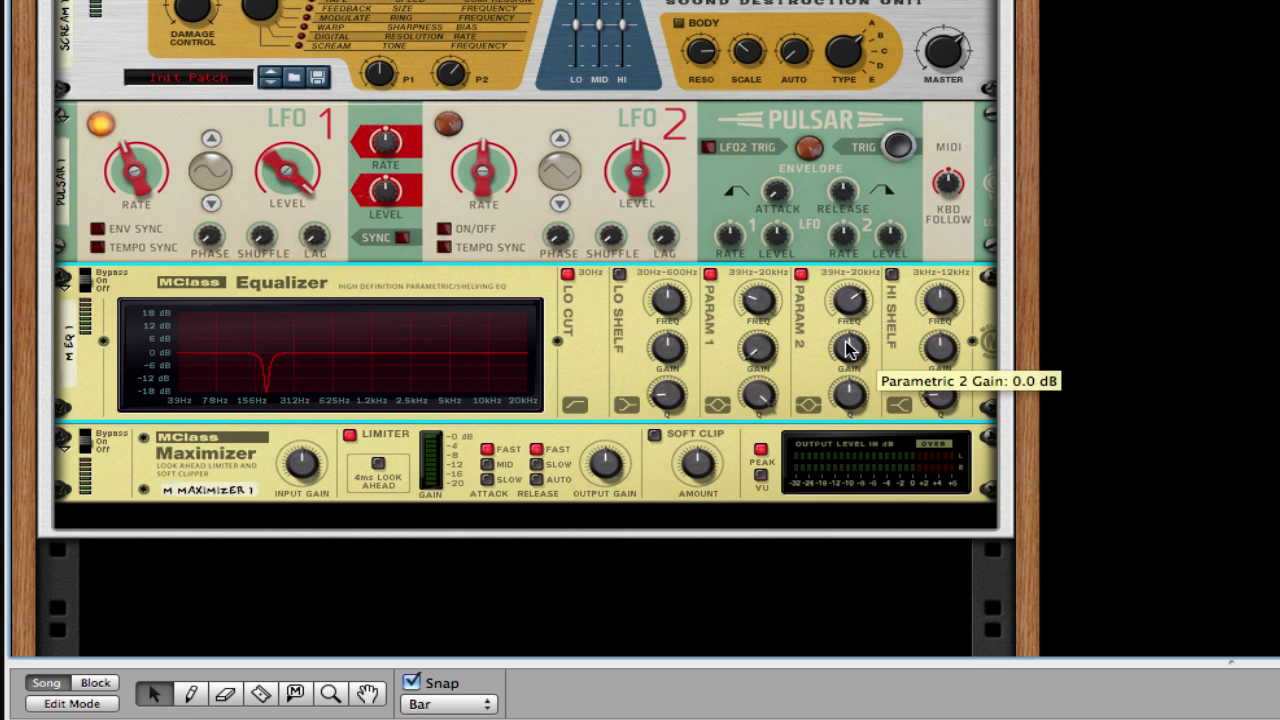
{"action": "left_click_drag", "start_coordinate": [848, 348], "coordinate": [894, 543]}
{"action": "left_click_drag", "start_coordinate": [856, 398], "coordinate": [922, 287]}
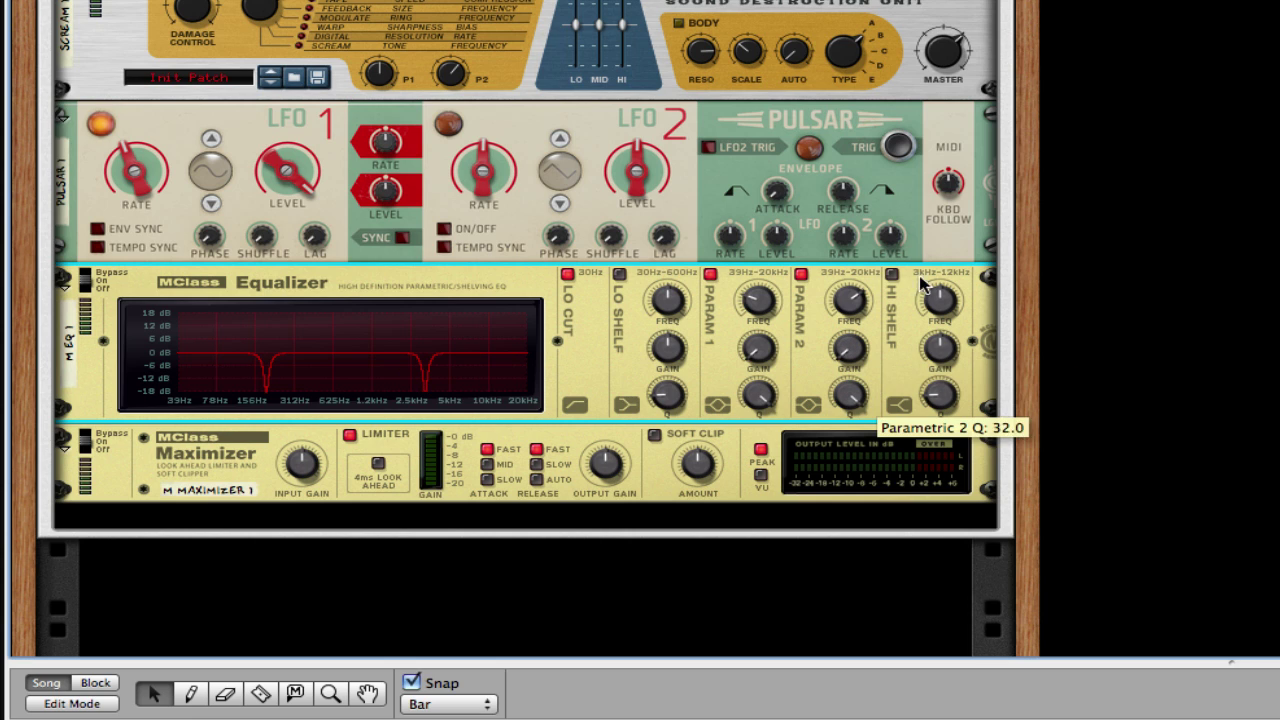
Step: Enable the equalizer's high shelf with its frequency and Q at minimum and its gain slightly above the midpoint
{"action": "left_click", "coordinate": [891, 273]}
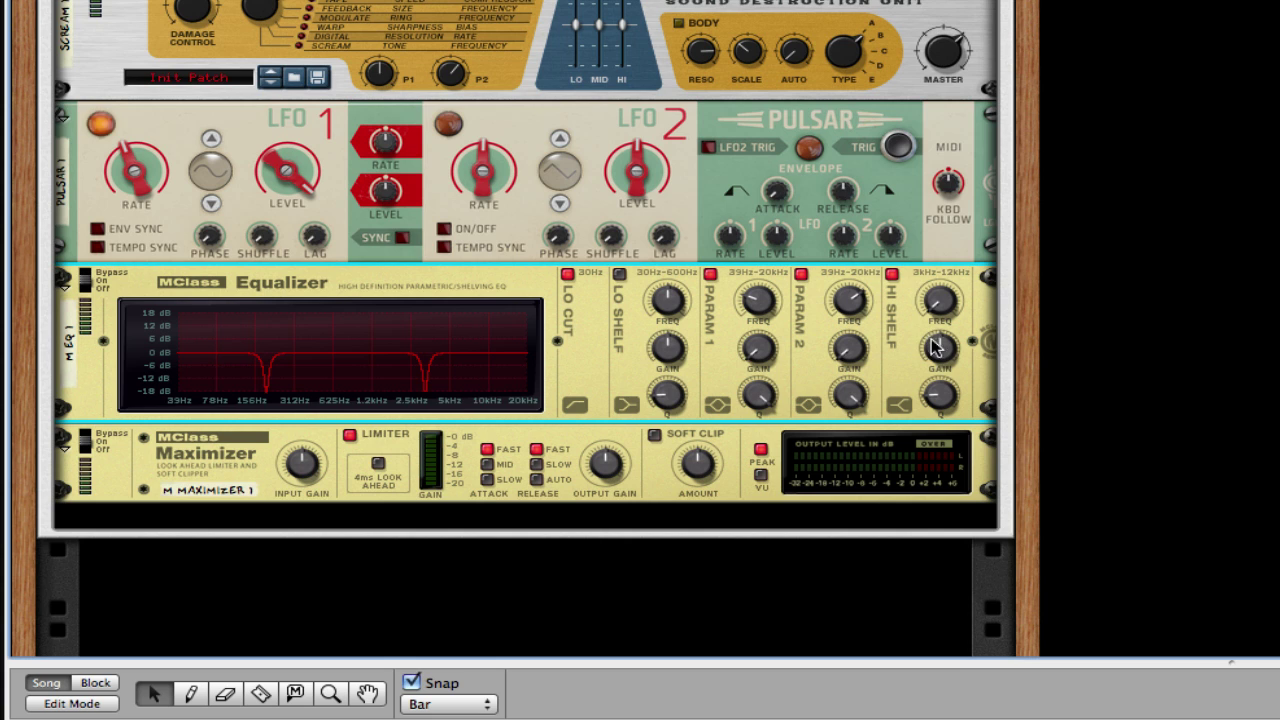
{"action": "left_click_drag", "start_coordinate": [941, 370], "coordinate": [934, 402]}
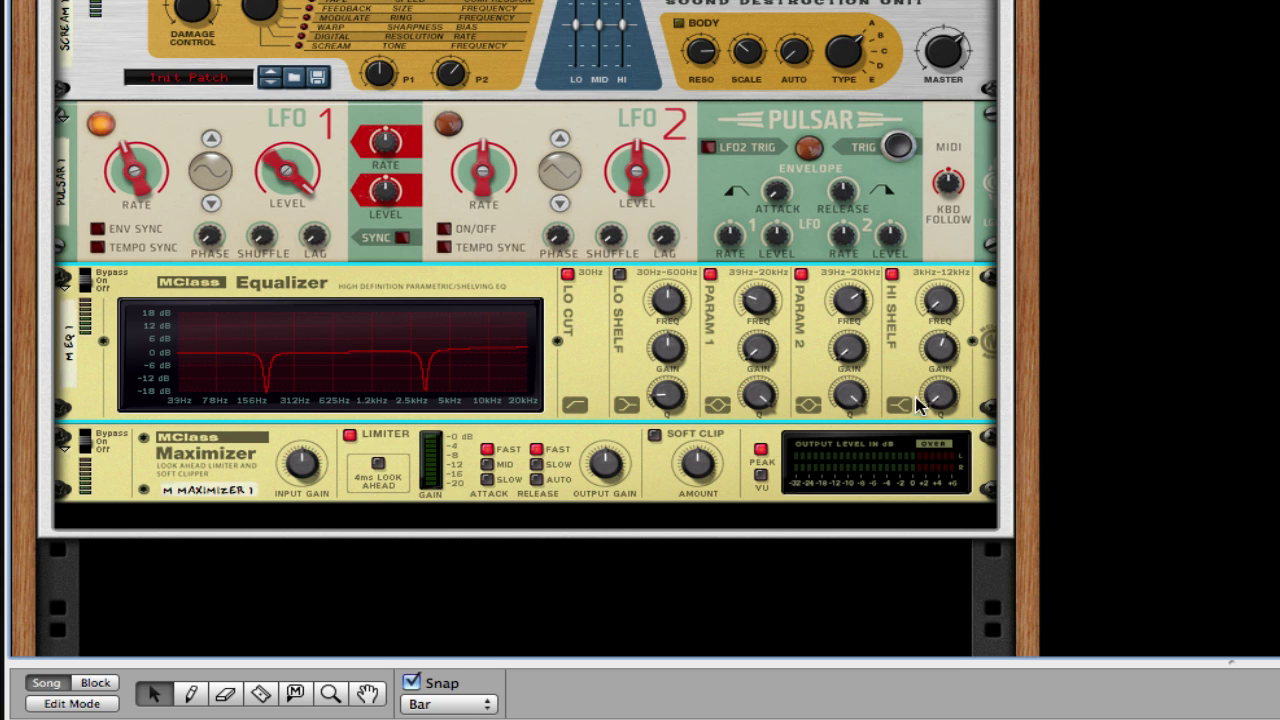
Step: On the Maximizer, enable Soft Clip with its amount at 127, set the release to Auto, and switch the limiter off
{"action": "scroll", "coordinate": [745, 385], "scroll_direction": "down", "scroll_amount": 1}
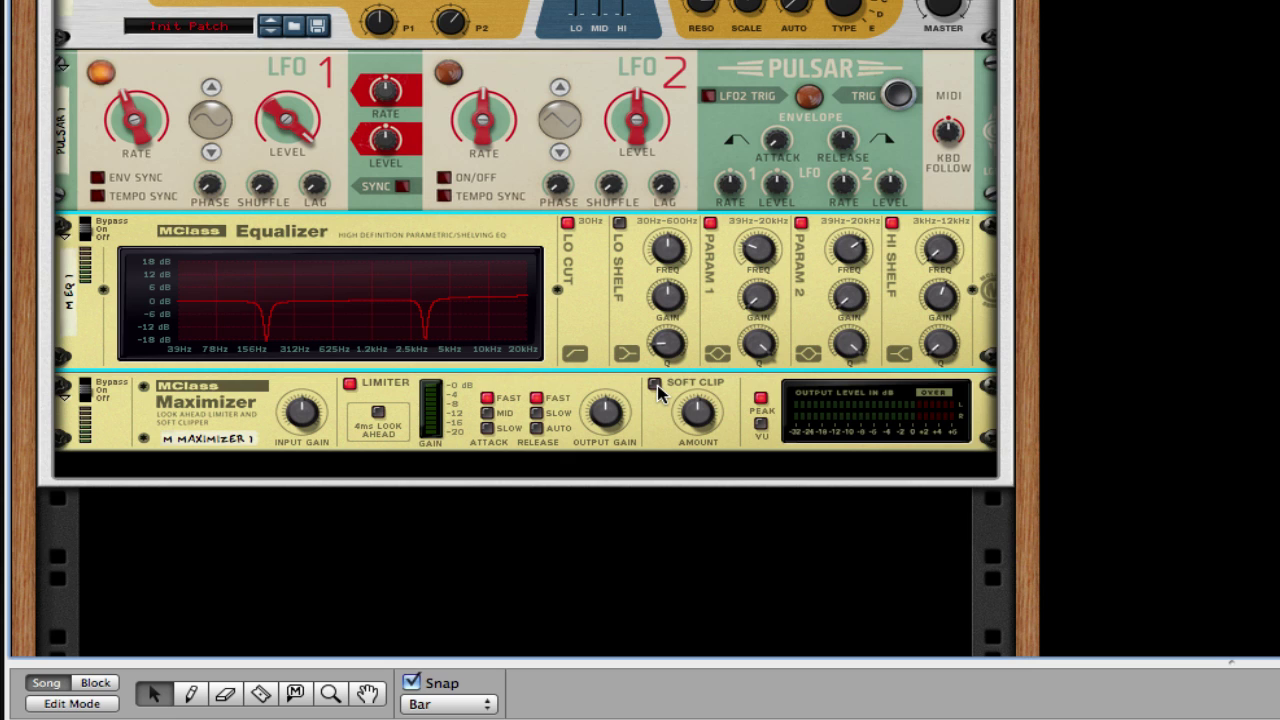
{"action": "left_click", "coordinate": [657, 385]}
{"action": "left_click_drag", "start_coordinate": [700, 412], "coordinate": [722, 195]}
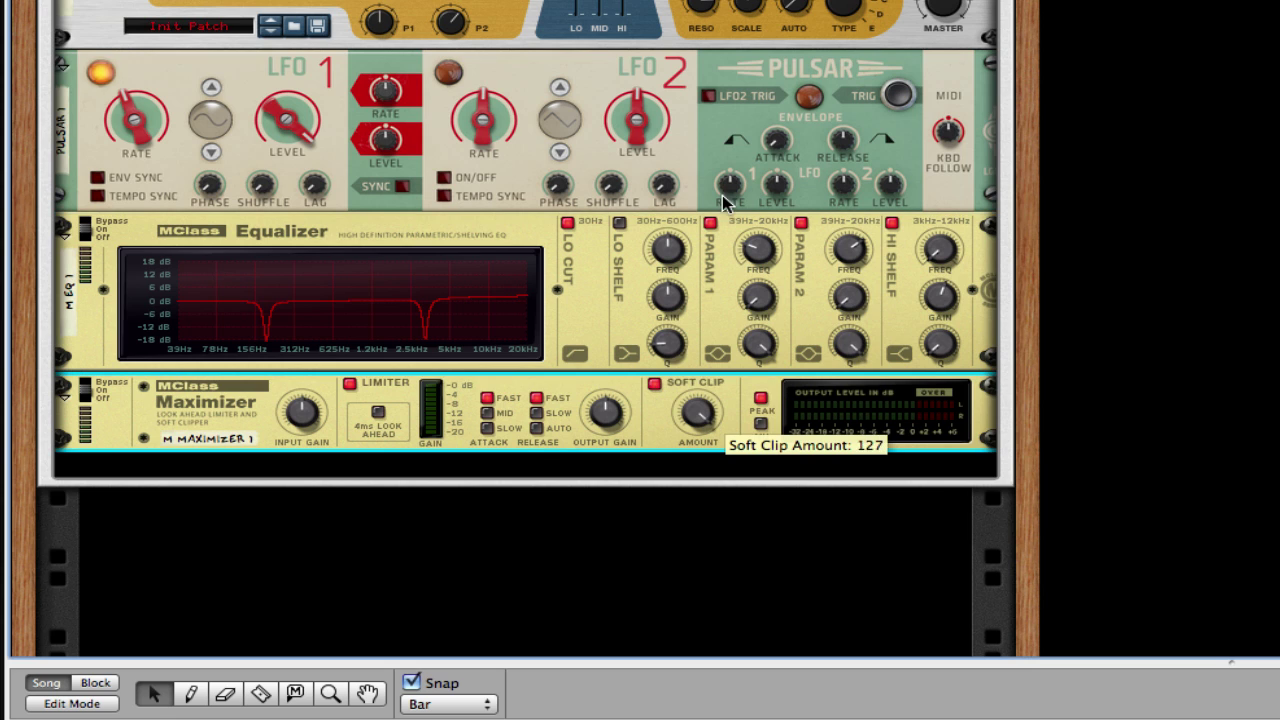
{"action": "left_click", "coordinate": [537, 428]}
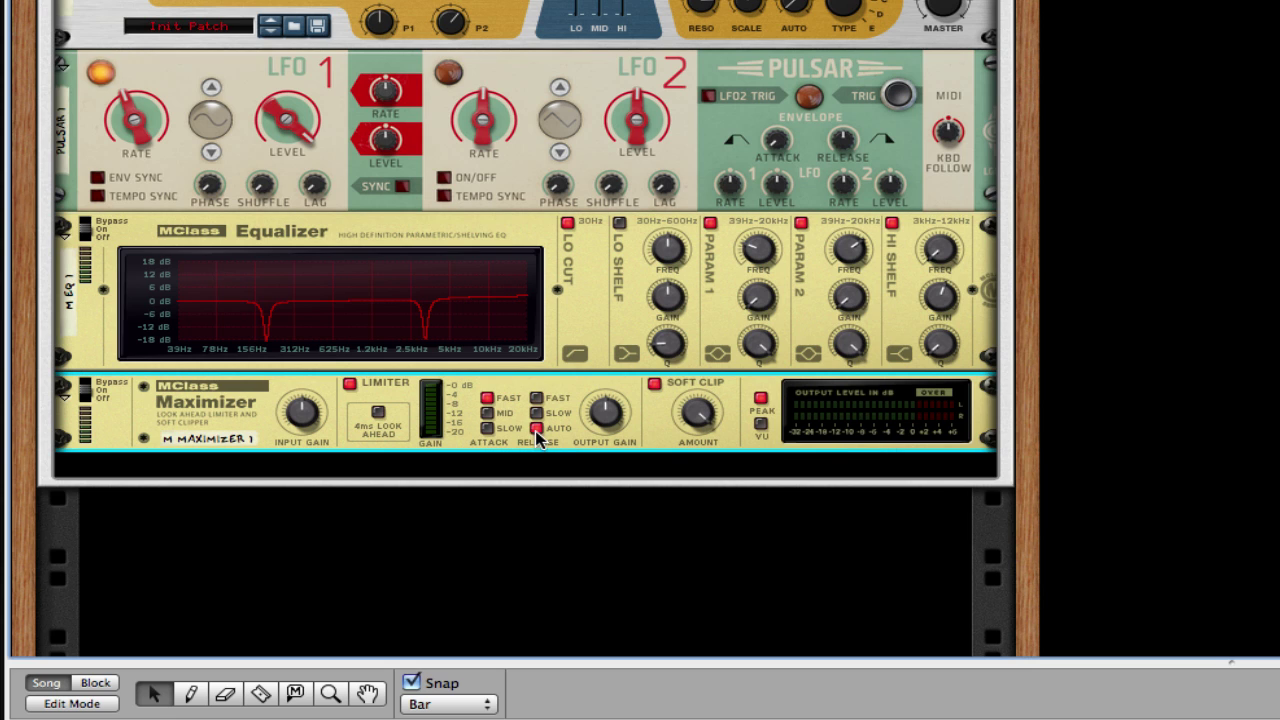
{"action": "left_click", "coordinate": [349, 384]}
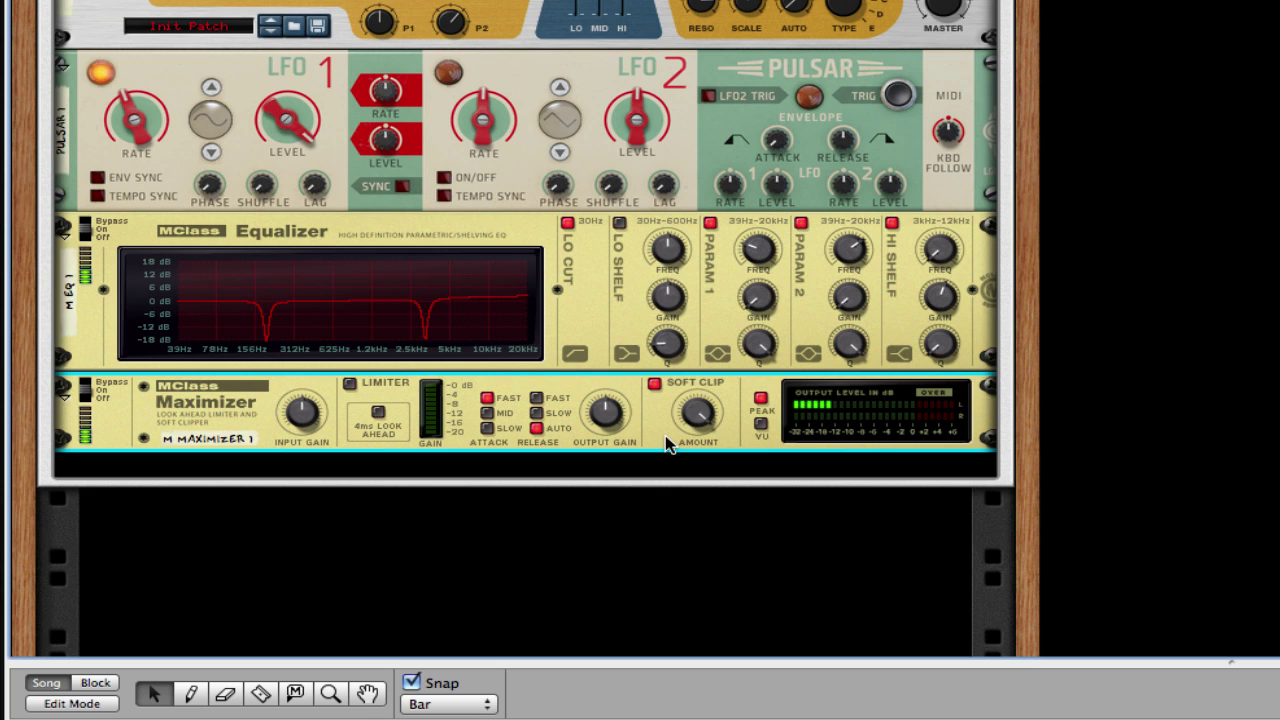
{"action": "scroll", "coordinate": [897, 238], "scroll_direction": "up", "scroll_amount": 10}
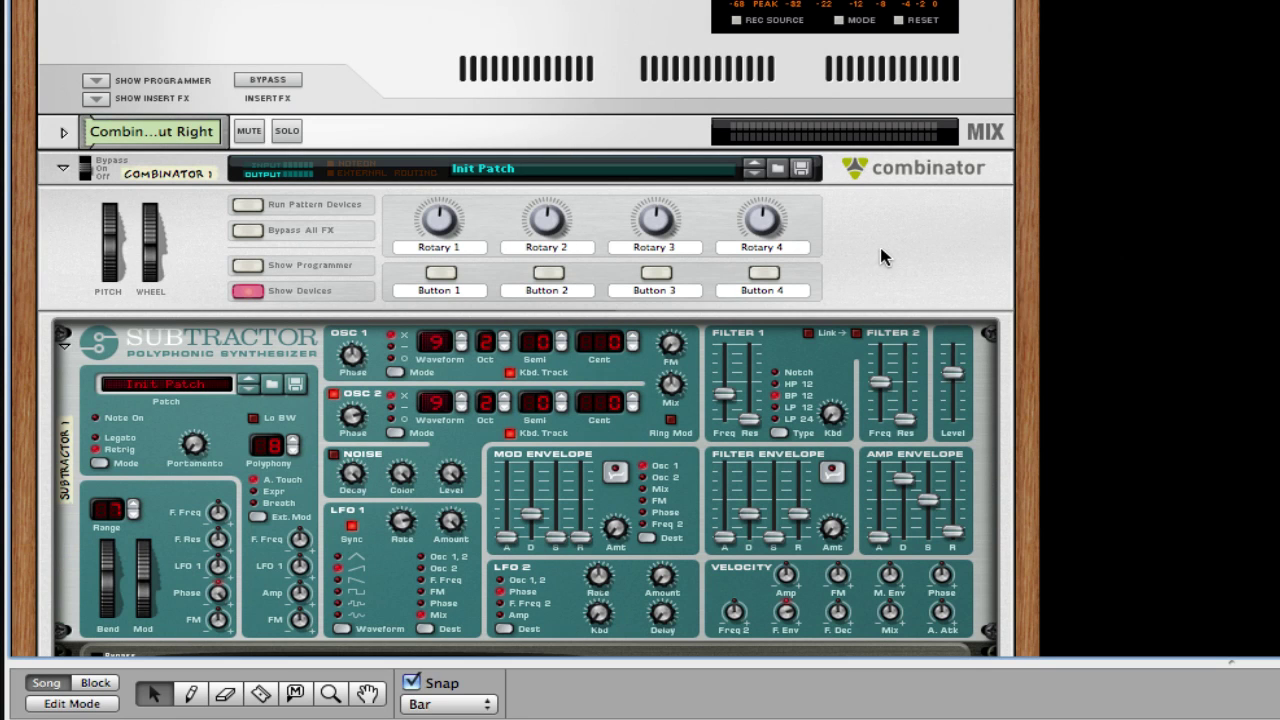